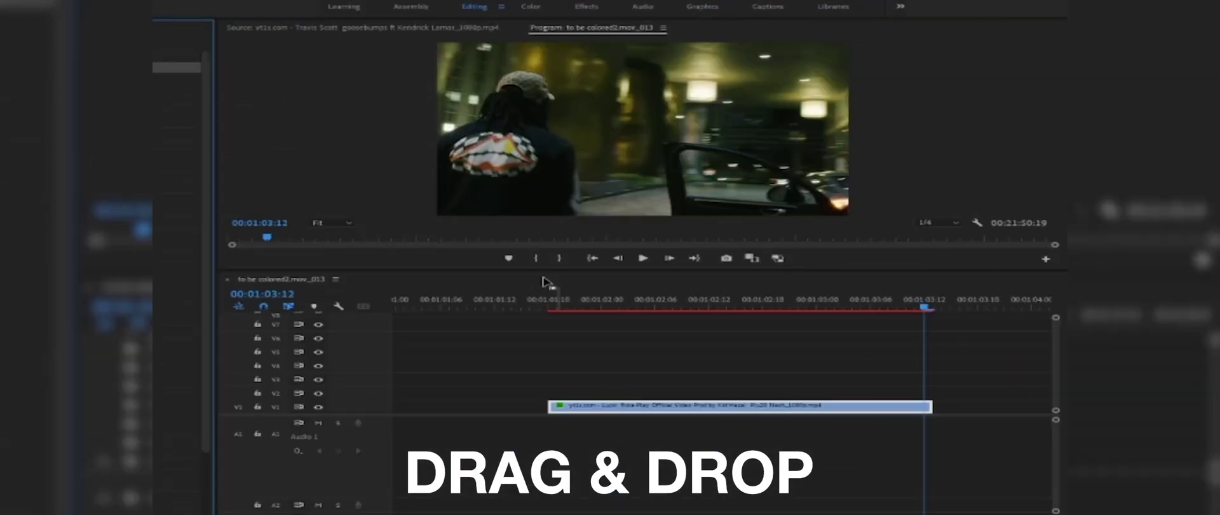
Step: Play the sequence from the beginning of the clip on the timeline
left_click(548, 298)
key("space")
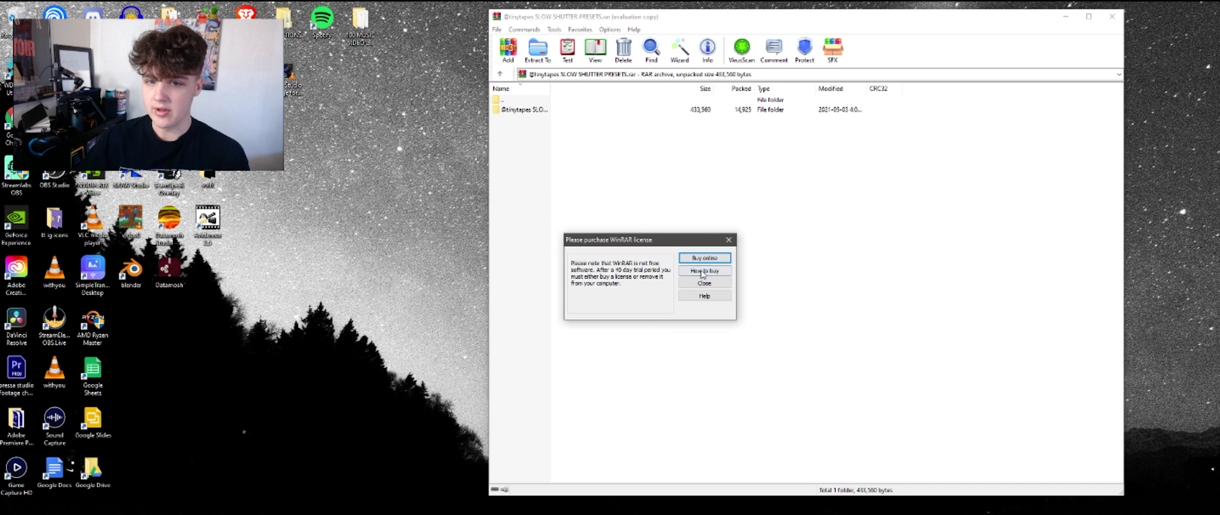
Step: Extract the SLOW SHUTTER PRESETS folder from the RAR archive to the desktop and open the extracted folder
left_click(704, 283)
left_click_drag(532, 113, 684, 151)
left_click(1113, 16)
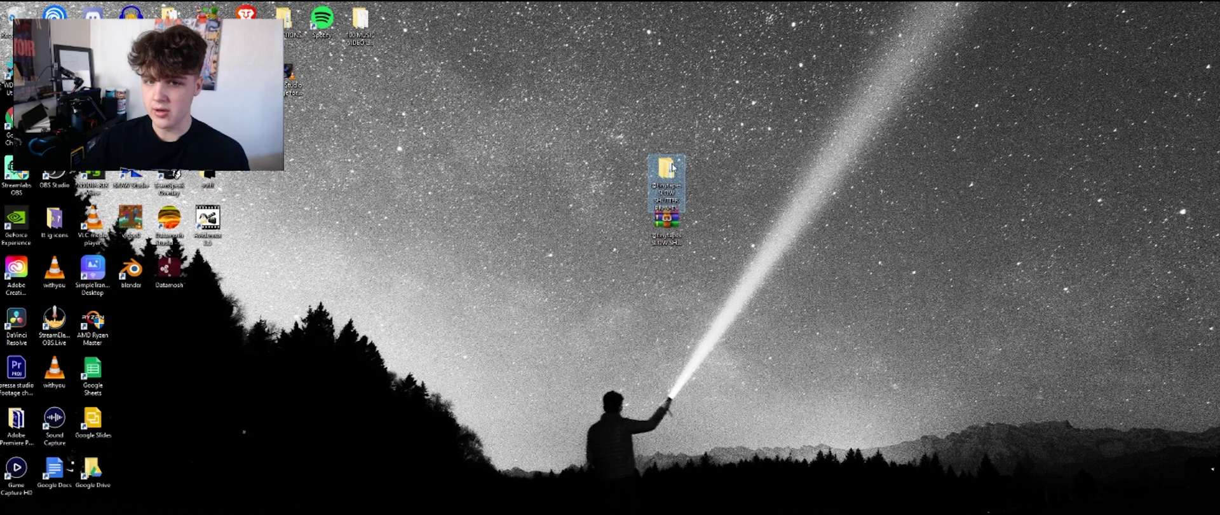
double_click(666, 169)
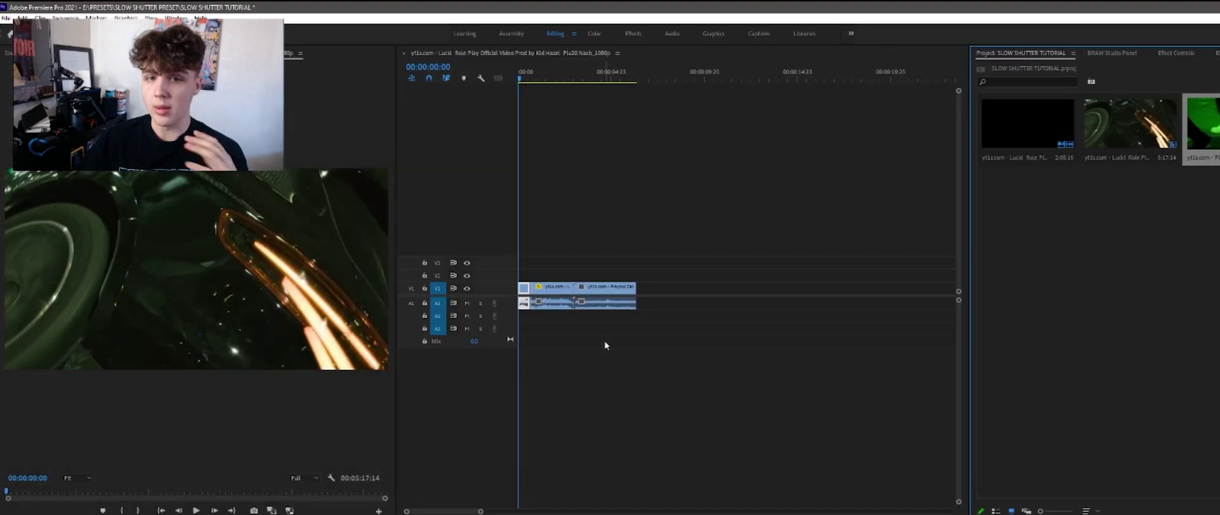
Step: In Premiere Pro, import the preset file from the extracted slow shutter folder's Premiere Pro presets subfolder on the desktop
left_click_drag(542, 80, 548, 78)
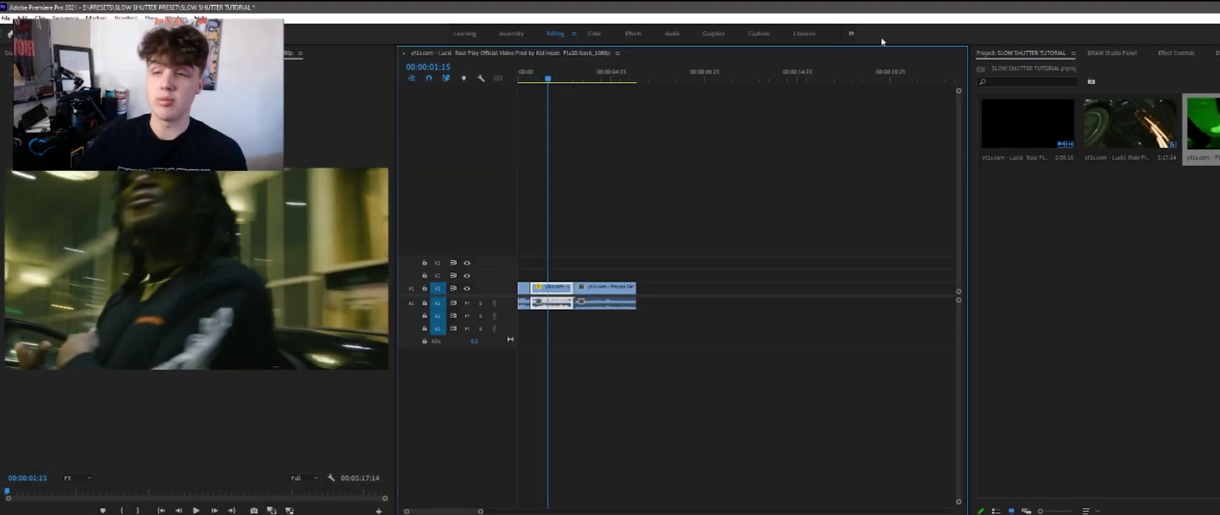
left_click(1216, 53)
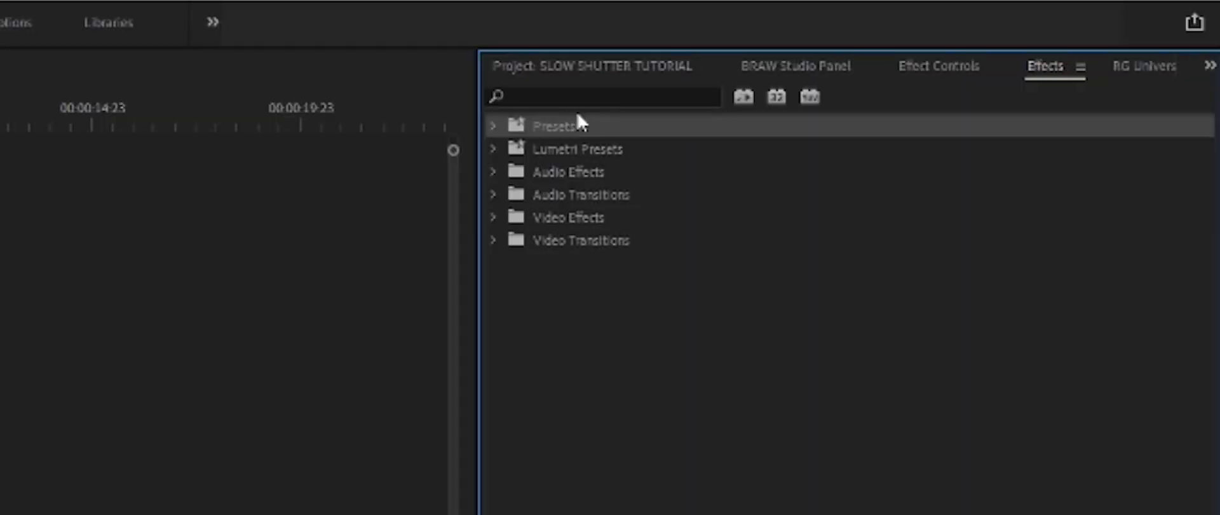
right_click(1015, 82)
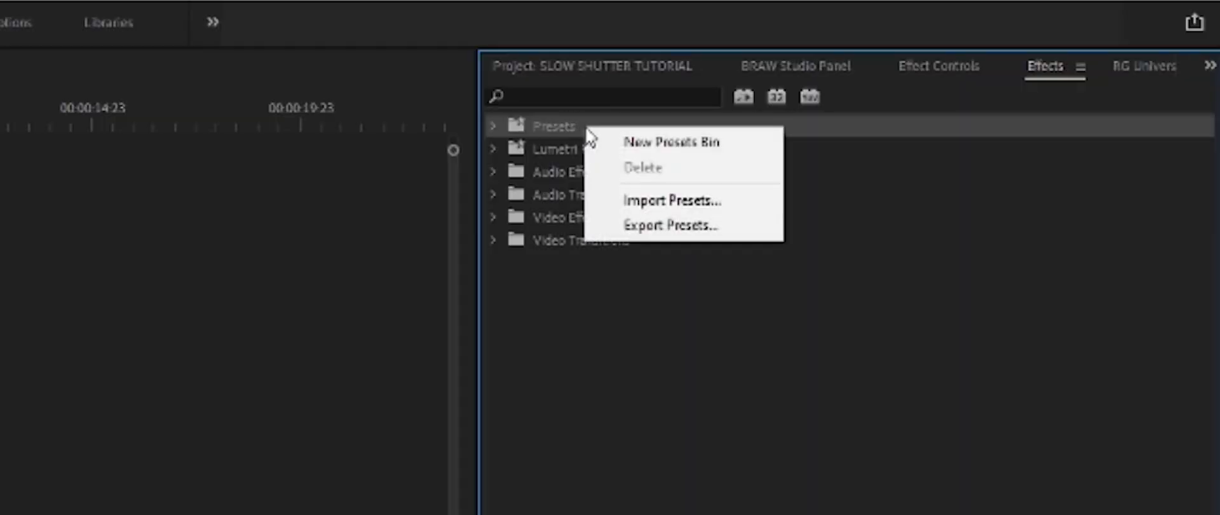
left_click(659, 198)
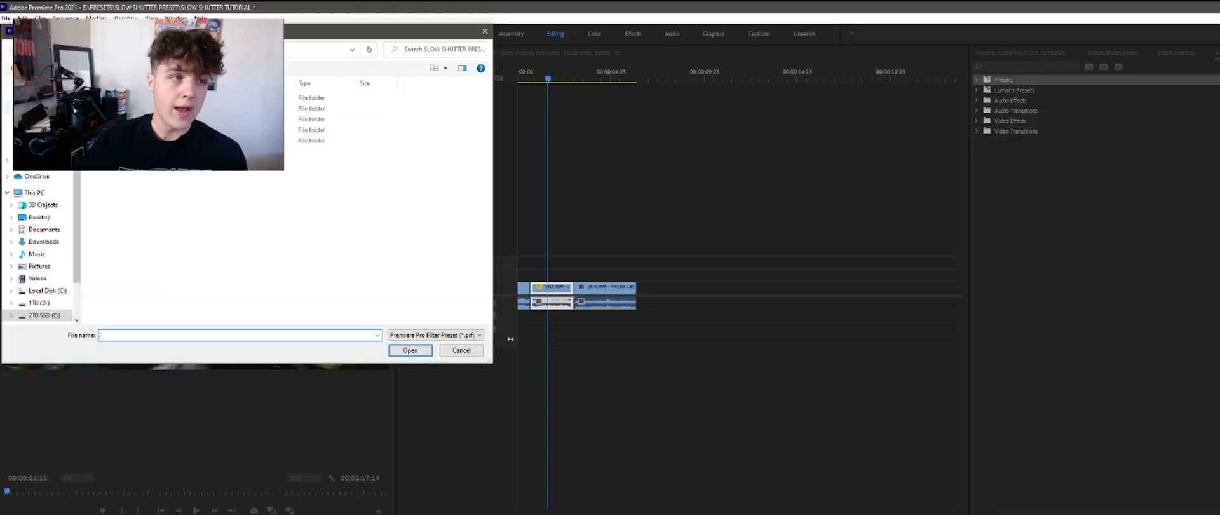
scroll(40, 132, "up", 2)
left_click(40, 103)
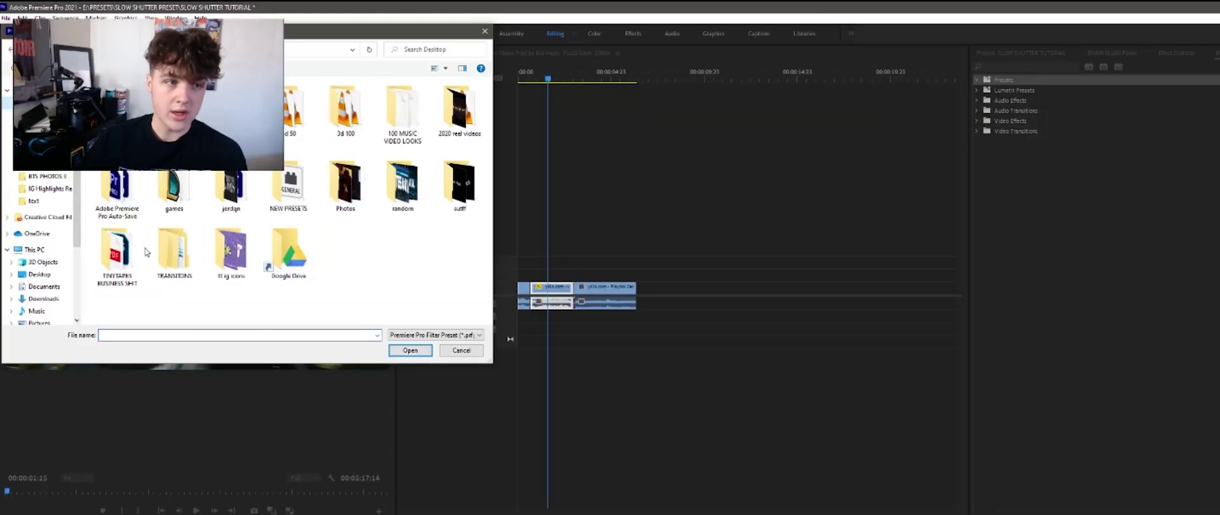
double_click(117, 111)
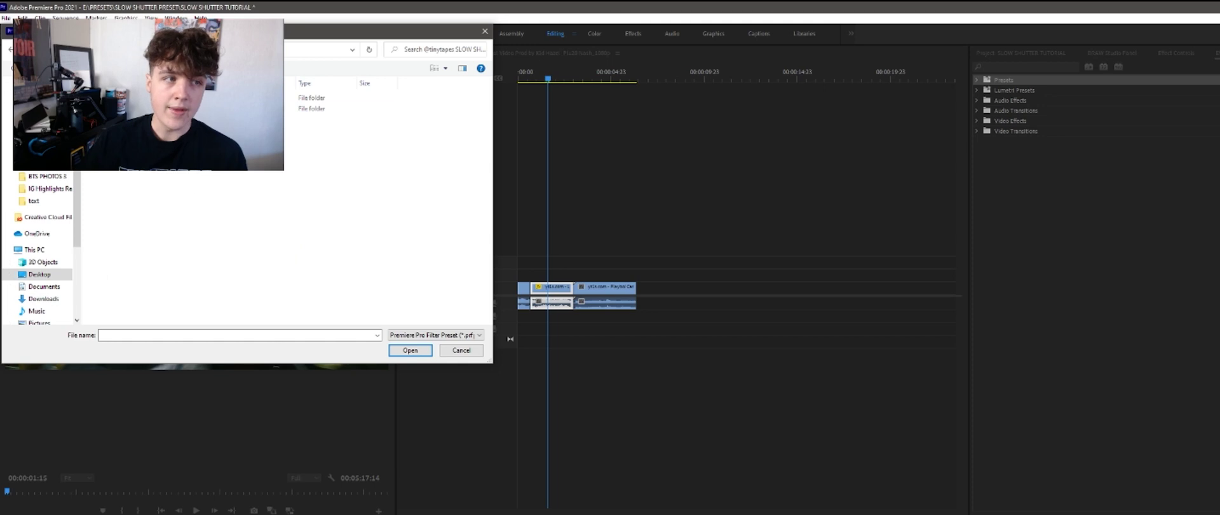
double_click(117, 109)
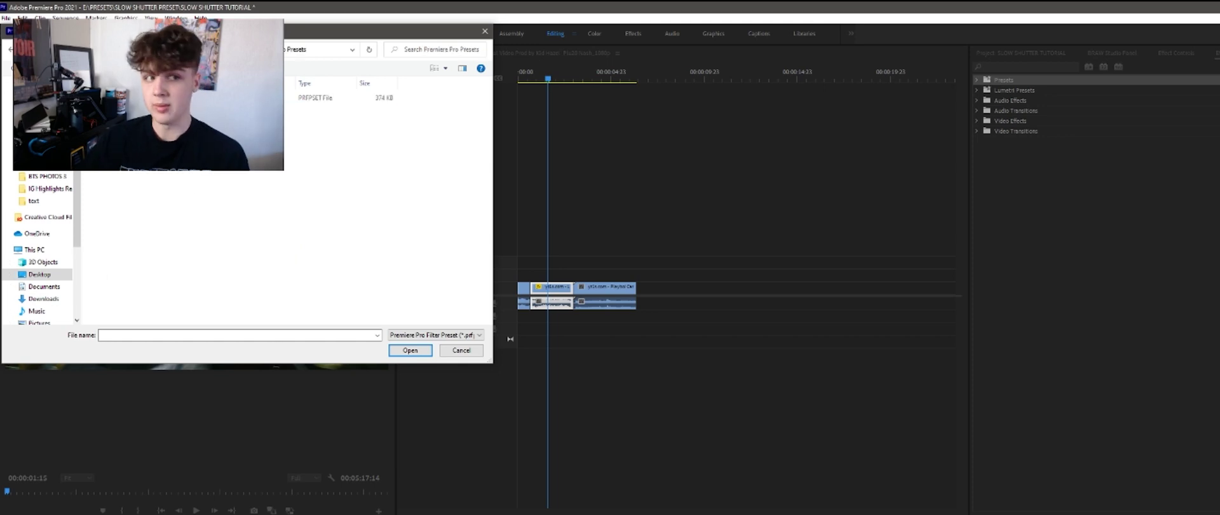
double_click(117, 98)
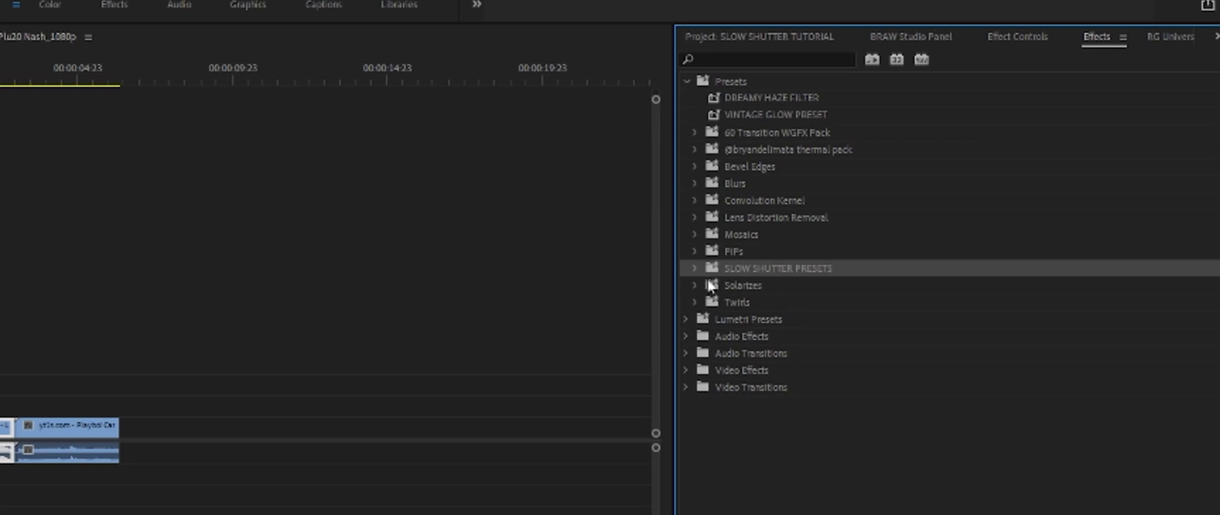
Step: Expand the SLOW SHUTTER PRESETS bin and look through its daytime, night time and normal presets
left_click(694, 268)
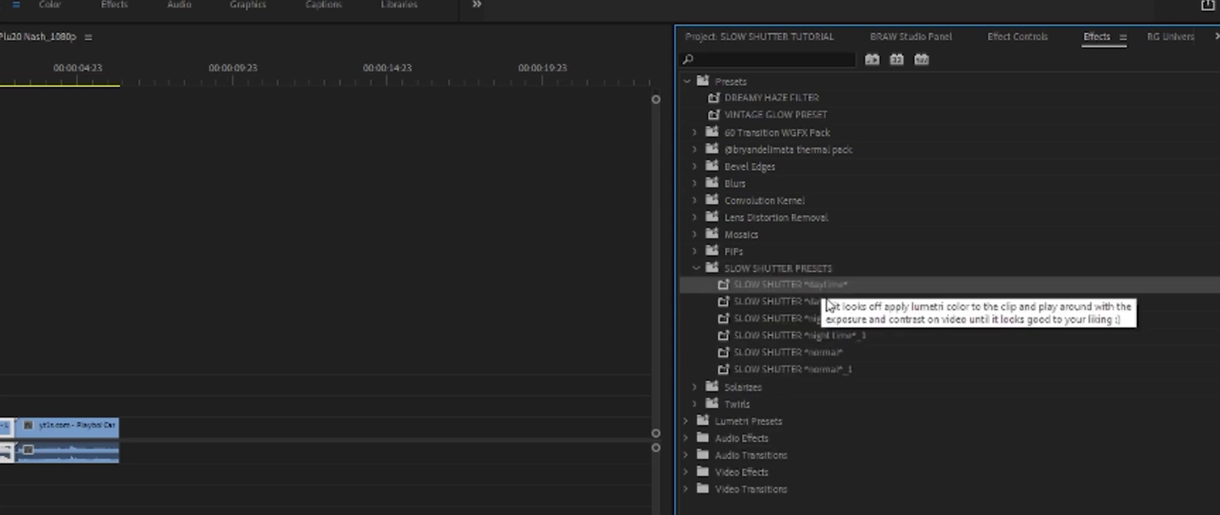
left_click(830, 320)
left_click(838, 352)
left_click(838, 355)
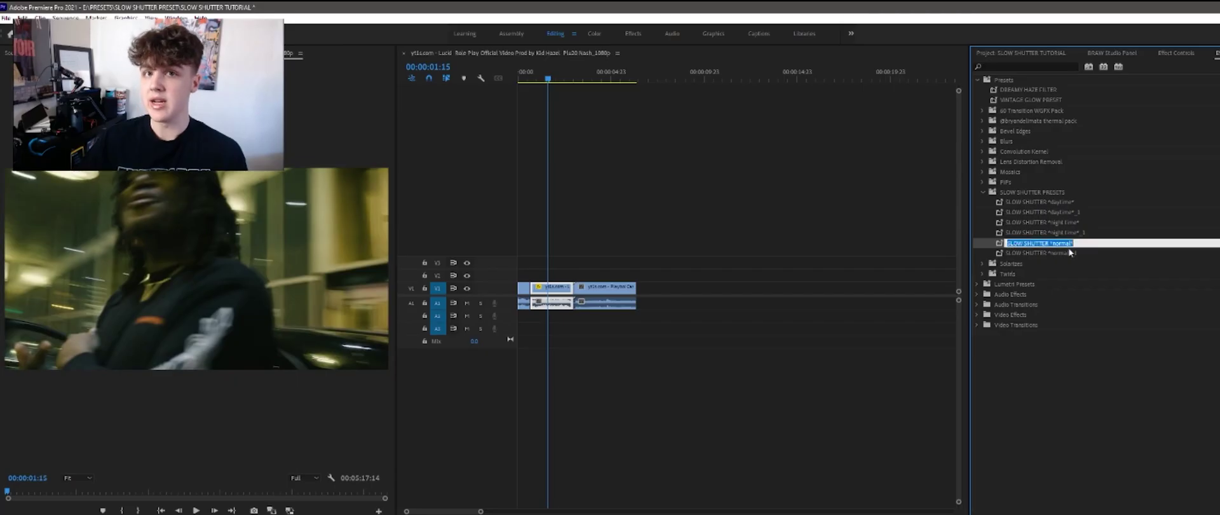
left_click(1074, 255)
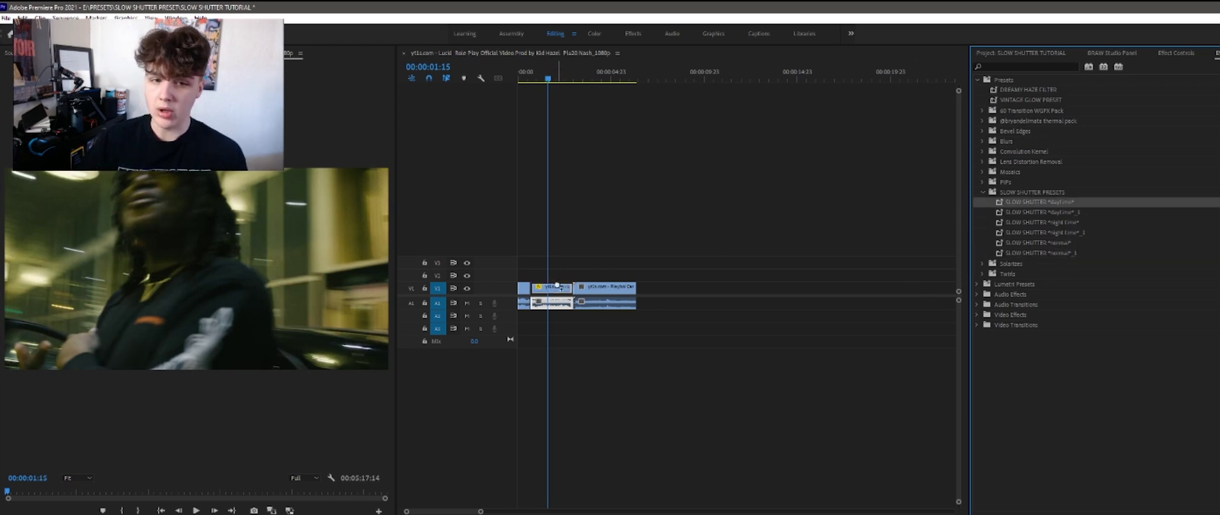
Step: Apply the SLOW SHUTTER *normal* preset to the first clip on V1
left_click_drag(548, 79, 525, 81)
left_click(1057, 203)
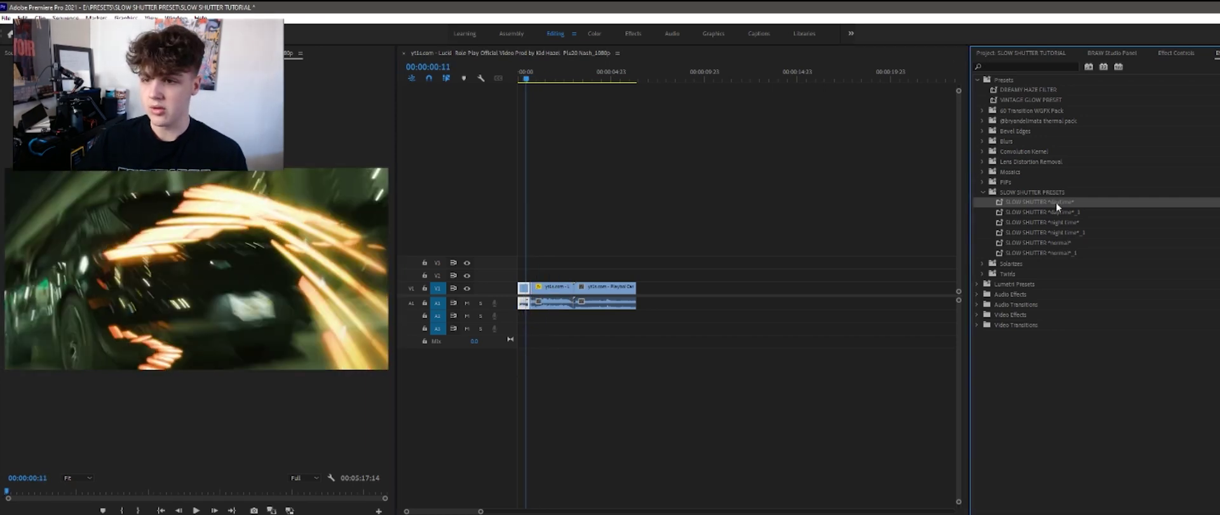
left_click_drag(1065, 245, 670, 286)
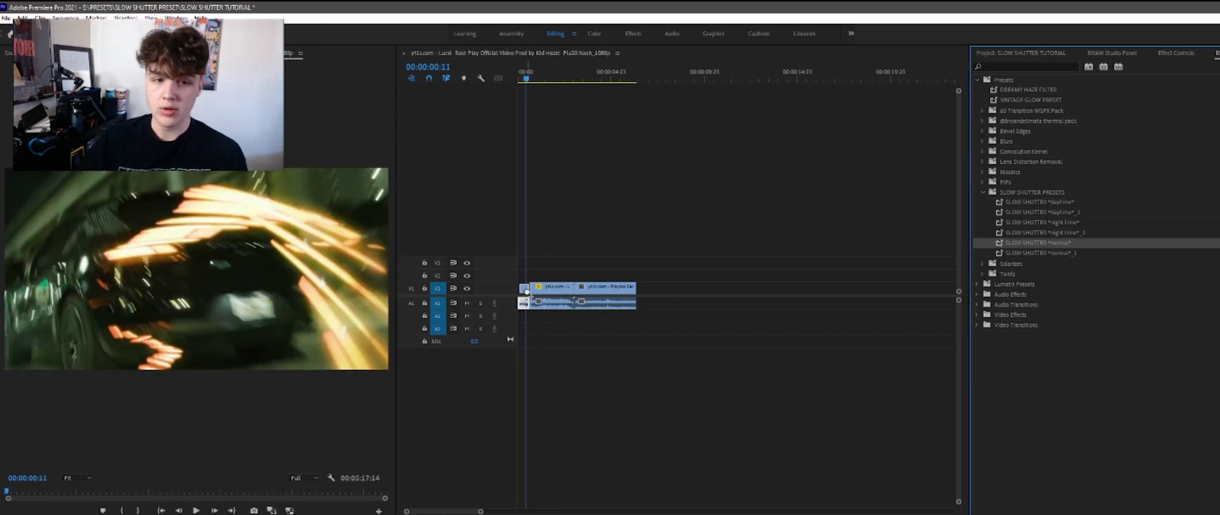
Step: Play back the first clip from the start of the sequence to review the slow shutter effect
left_click_drag(530, 80, 520, 80)
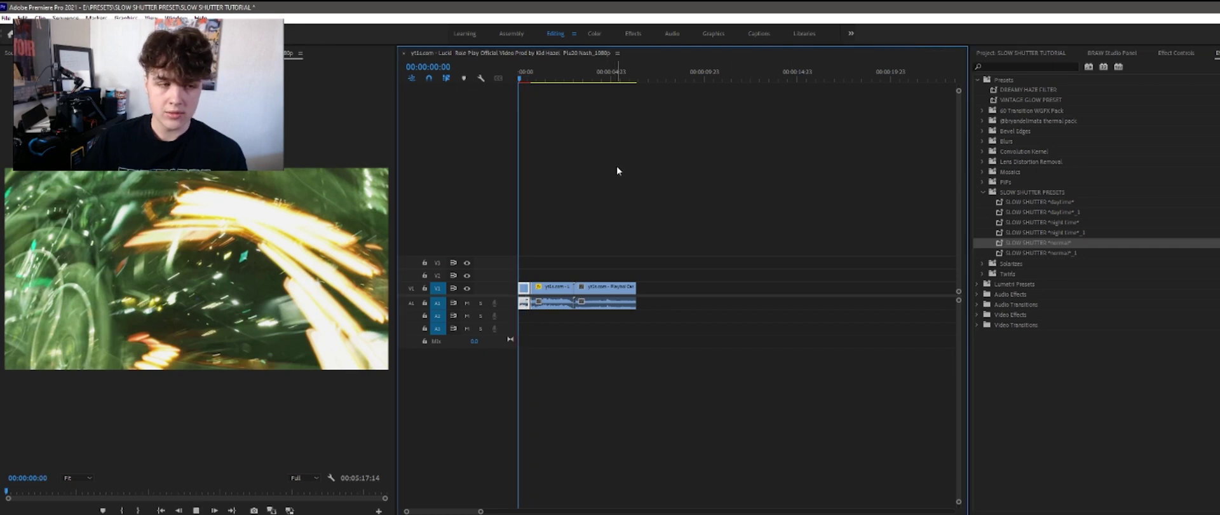
key("space")
left_click_drag(527, 73, 514, 82)
key("space")
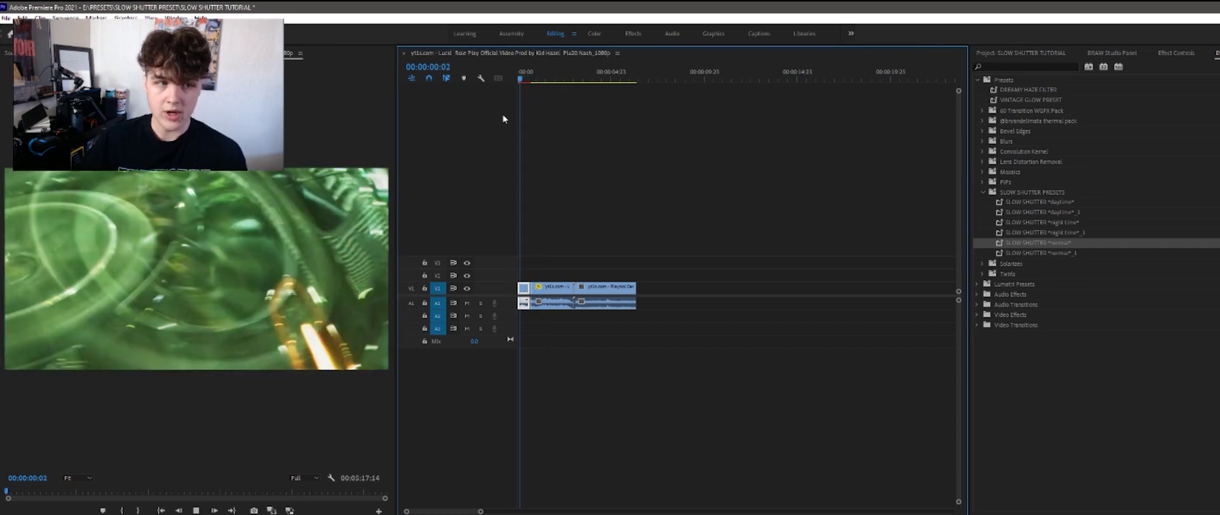
left_click(529, 79)
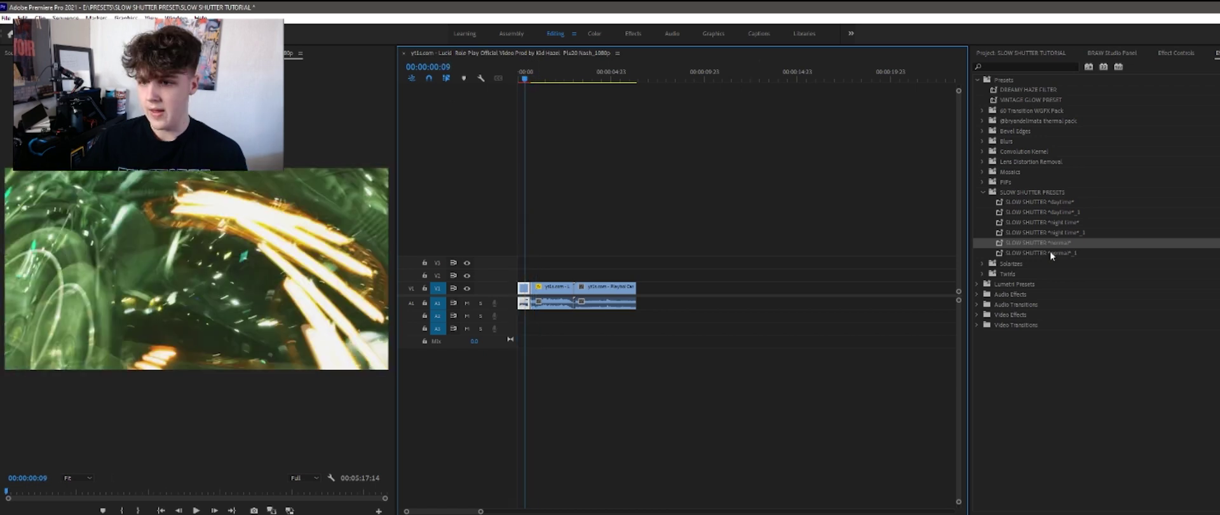
Step: Try the SLOW SHUTTER *daytime* preset on the second clip and play back the result
left_click(537, 78)
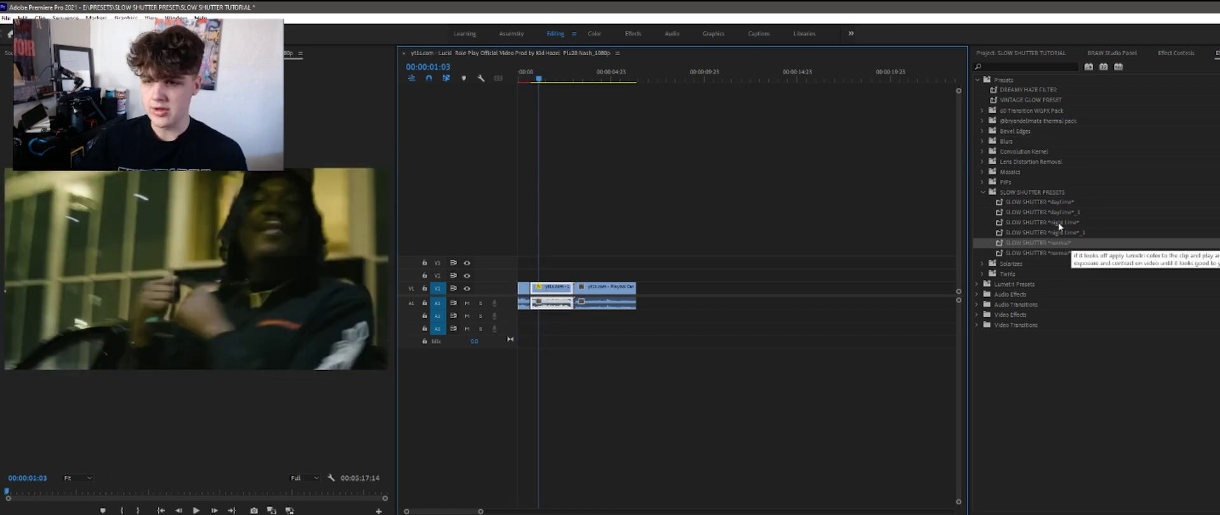
left_click(1058, 202)
left_click_drag(571, 283, 571, 284)
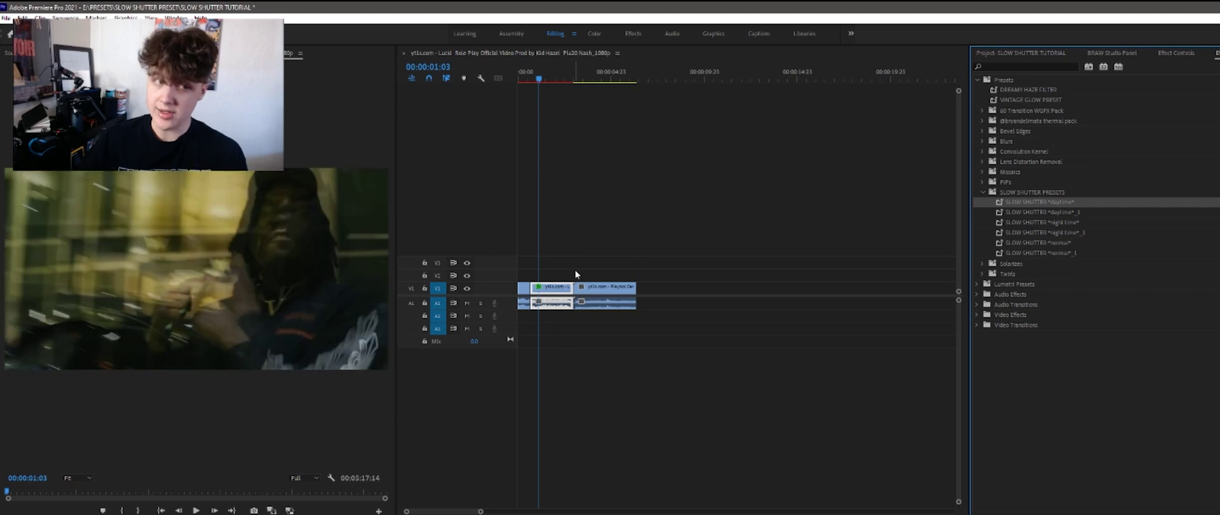
key("space")
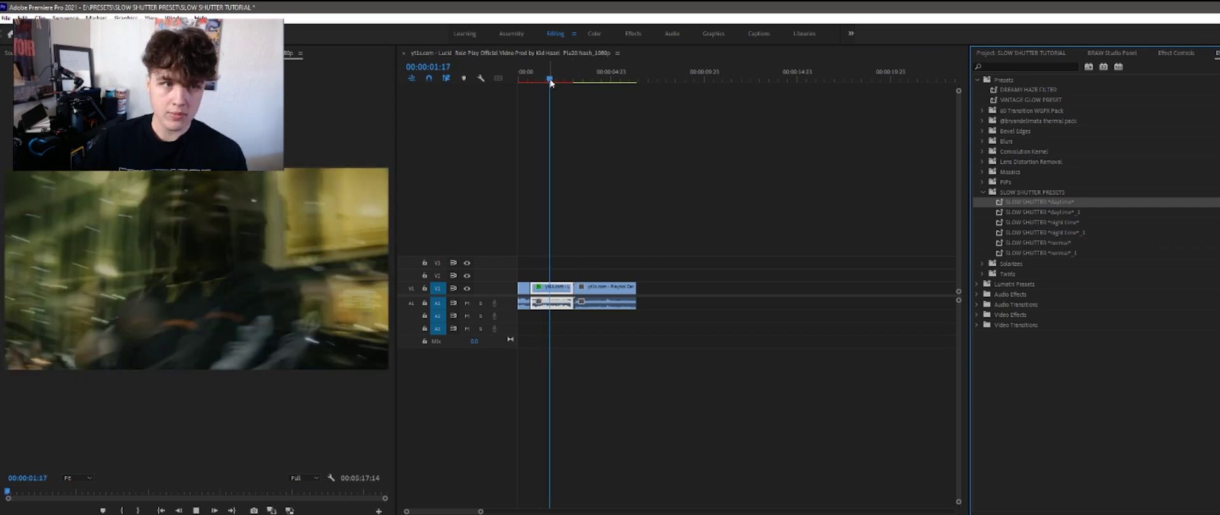
left_click(547, 81)
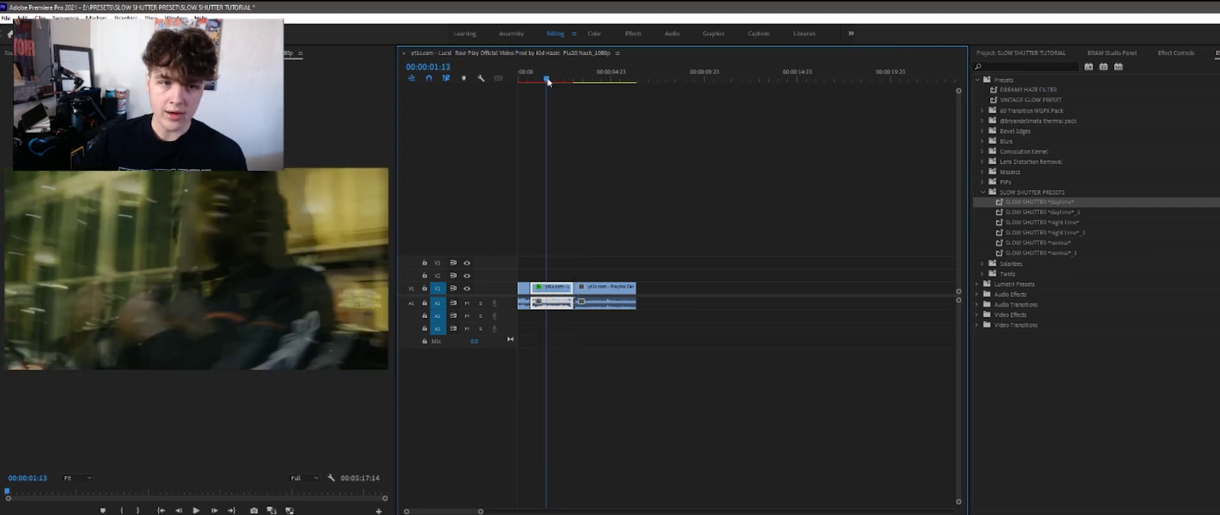
key("space")
key("space")
Step: Lower the program monitor's playback resolution to 1/4
left_click(314, 477)
left_click(321, 440)
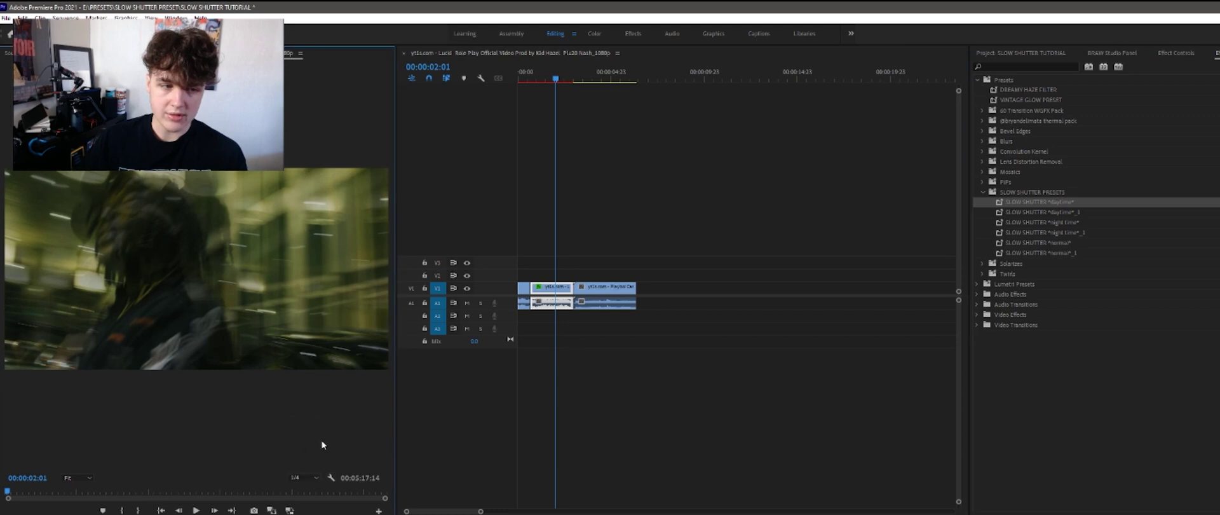
left_click(531, 78)
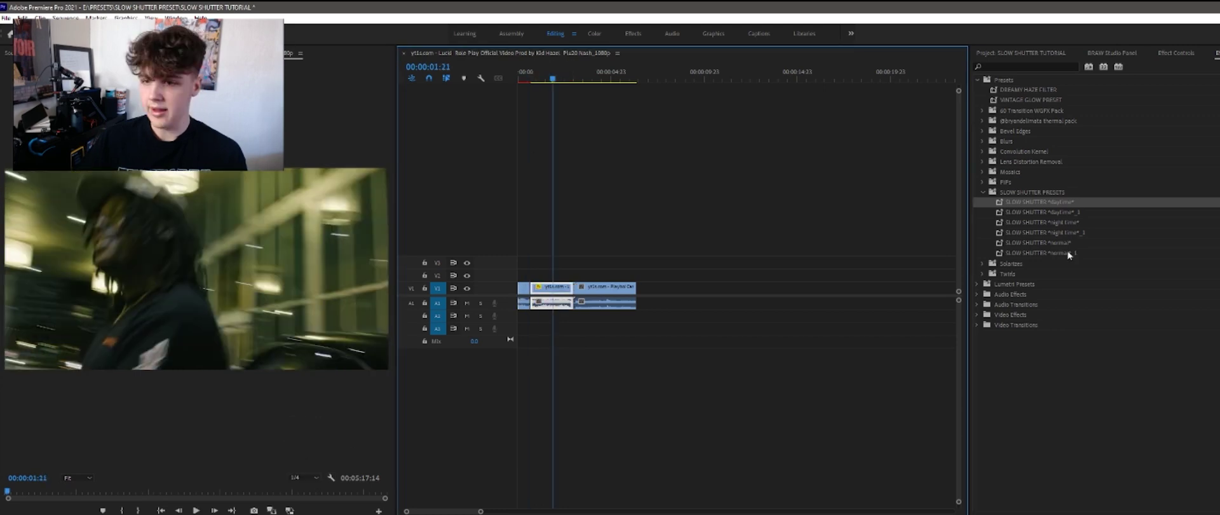
Step: Apply the SLOW SHUTTER *normal* preset to the second clip and play it back
left_click(1067, 243)
left_click_drag(1066, 242, 550, 288)
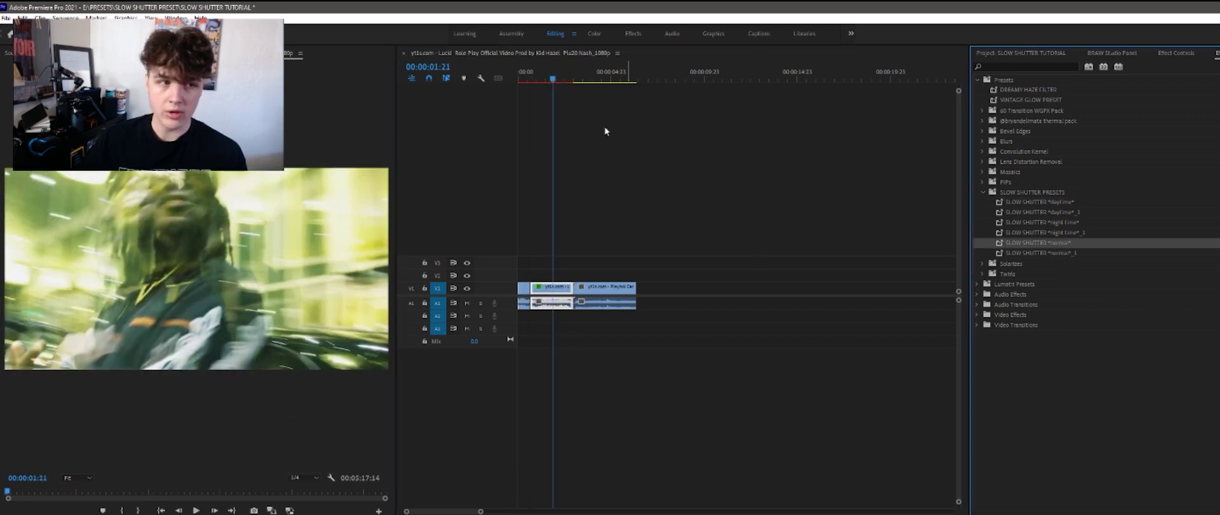
left_click(548, 75)
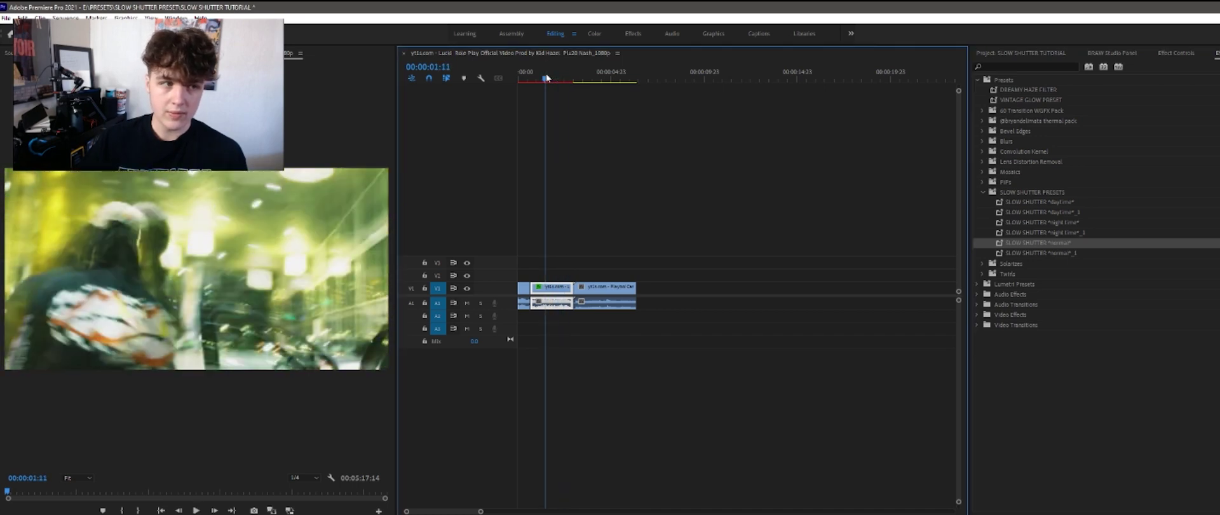
key("space")
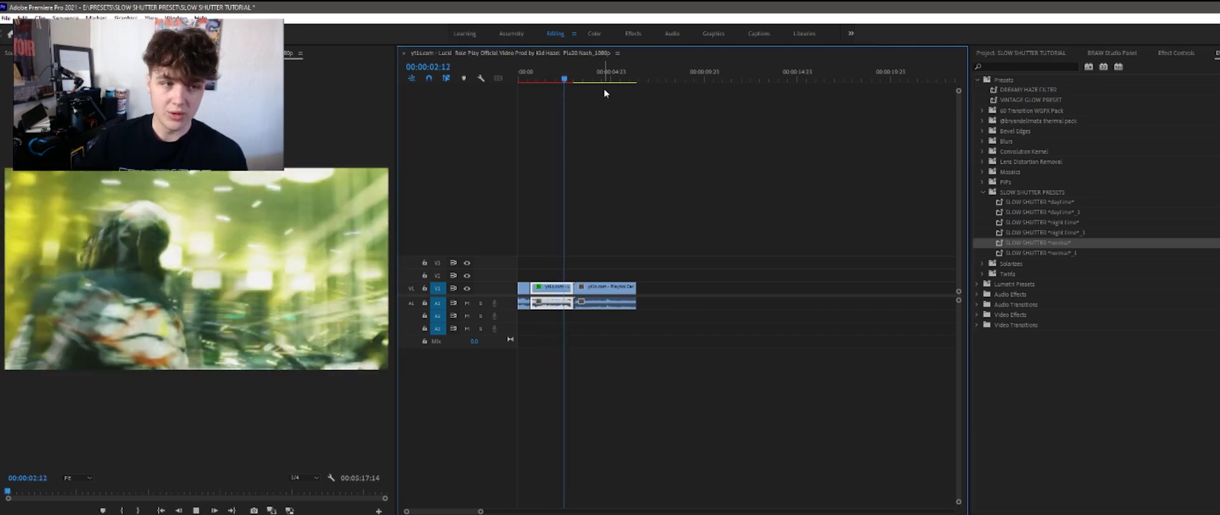
key("space")
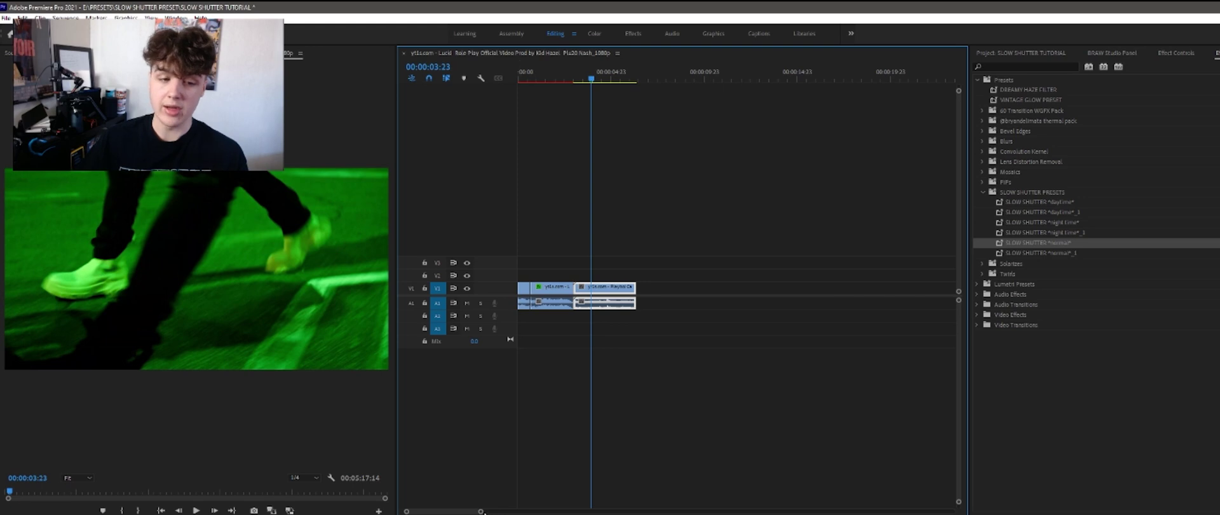
Step: Try the SLOW SHUTTER *normal* preset on the third, green-lit clip, and undo it after a preview
left_click_drag(482, 512, 443, 511)
left_click_drag(1053, 248, 826, 288)
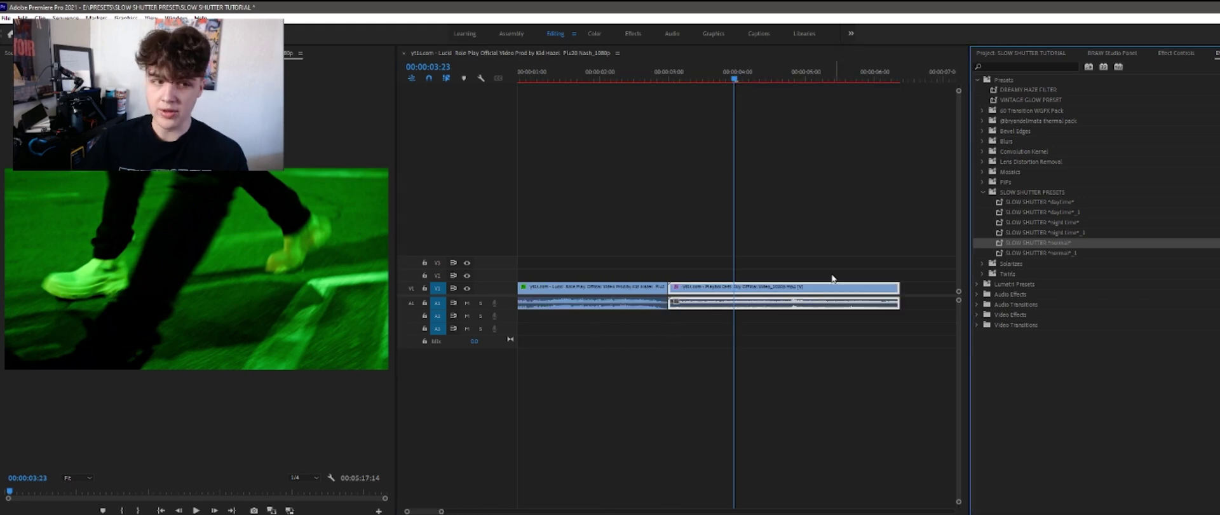
left_click(655, 79)
key("space")
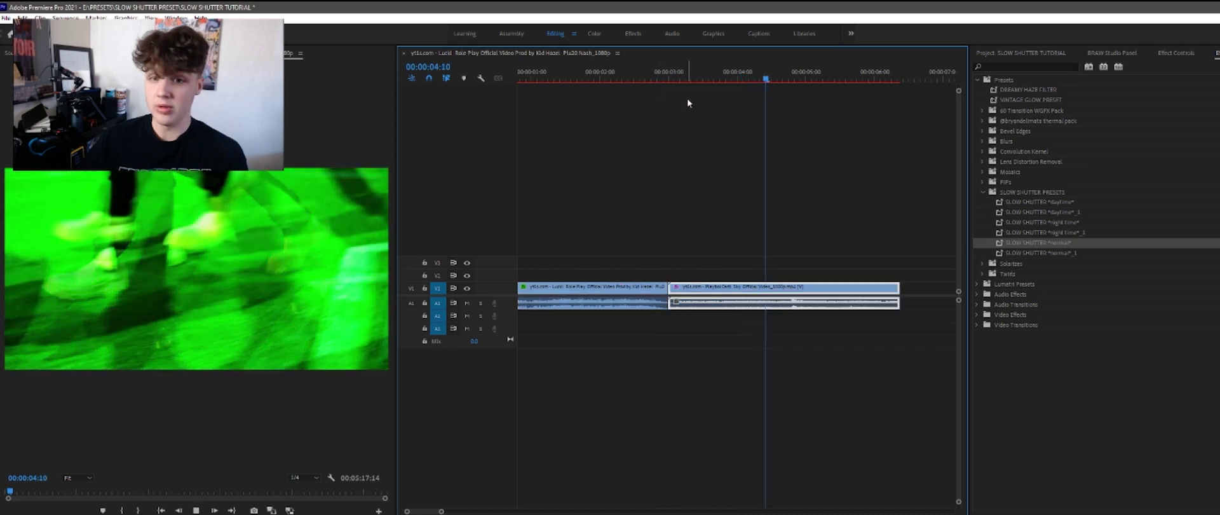
key("ctrl+z")
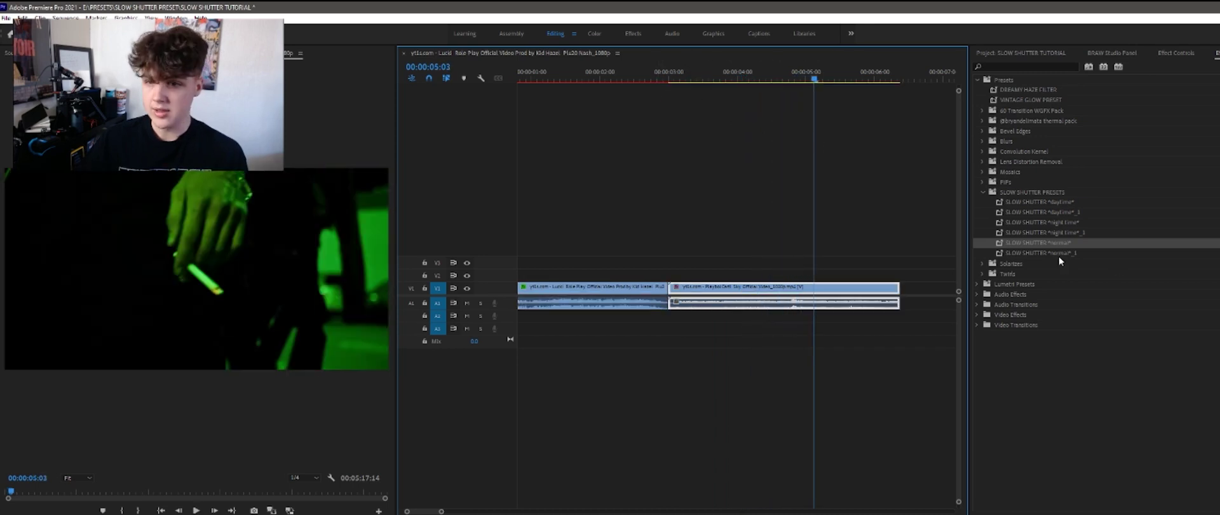
Step: Try the SLOW SHUTTER *night time* preset on the third clip, and undo it after a preview
left_click_drag(1056, 255, 1011, 255)
left_click_drag(1052, 223, 785, 288)
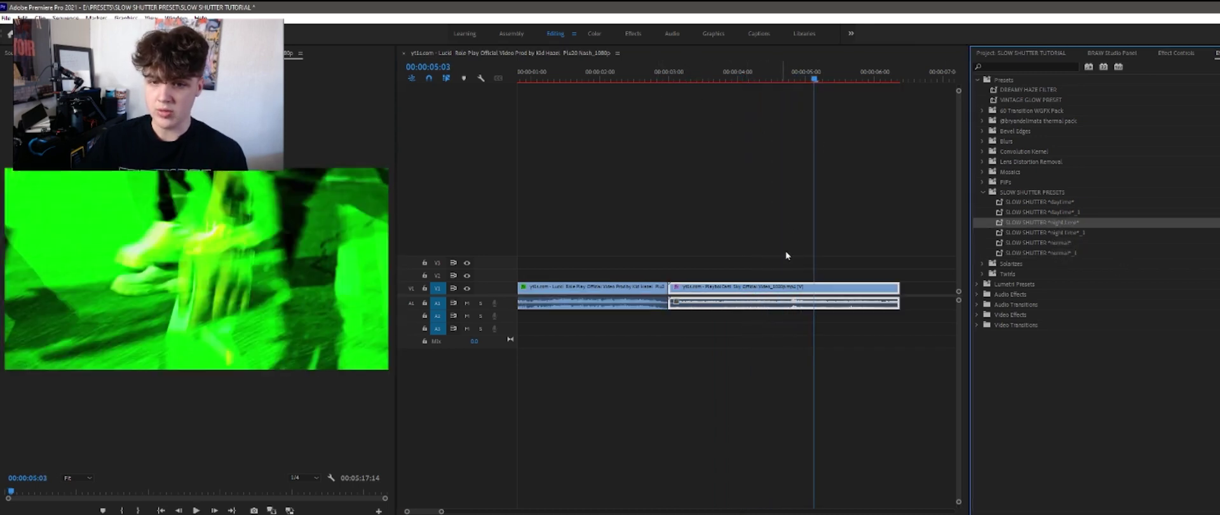
key("space")
left_click(704, 73)
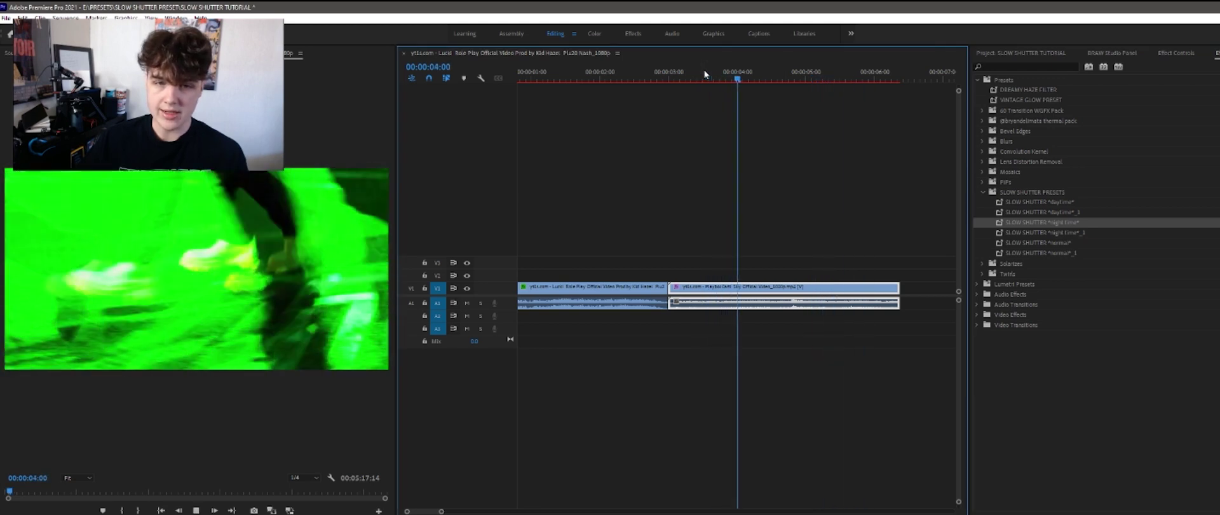
key("space")
key("ctrl+z")
Step: Apply the SLOW SHUTTER *daytime* preset to the third clip and play it back
left_click_drag(1050, 203, 797, 290)
left_click(722, 73)
key("space")
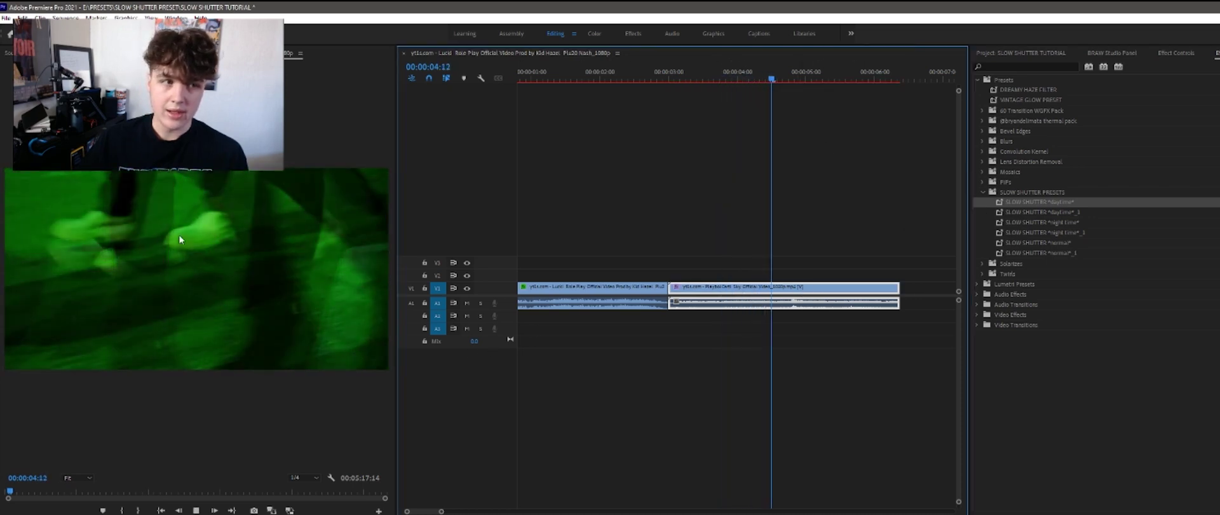
Step: Stop the playback and return the playhead to near the start of the third clip
key("space")
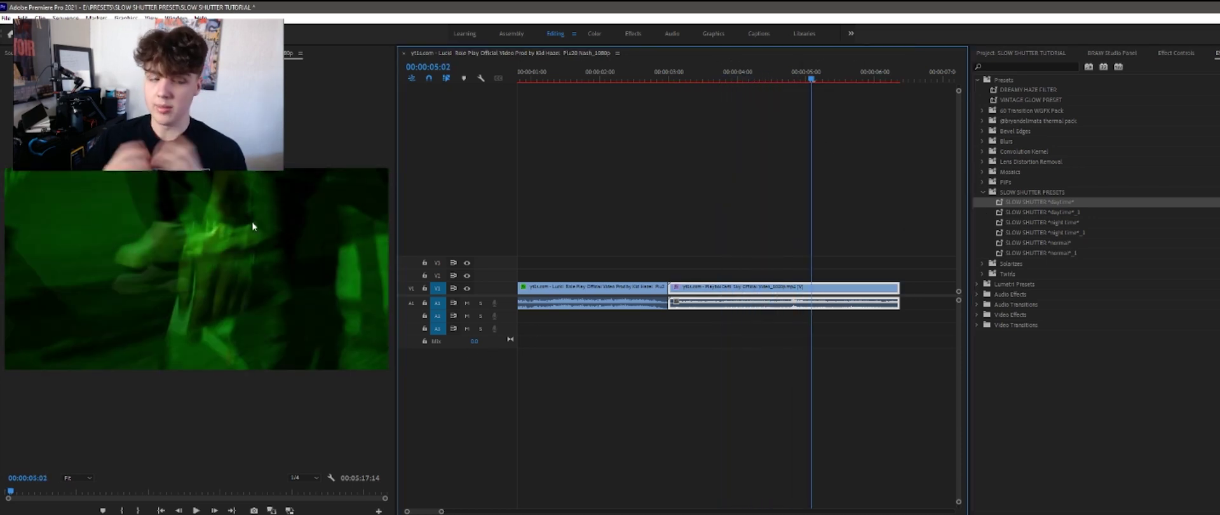
left_click(695, 75)
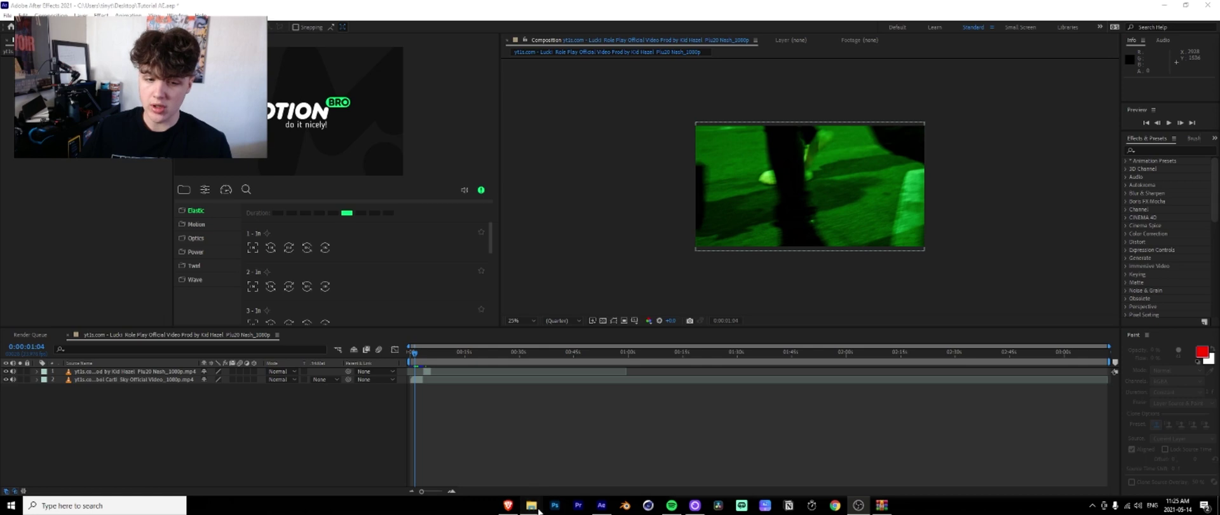
Step: Switch to File Explorer and open the Presets folder inside Program Files, Adobe, Adobe After Effects 2021, Support Files on drive C
mouse_move(532, 505)
left_click(504, 467)
left_click(708, 340)
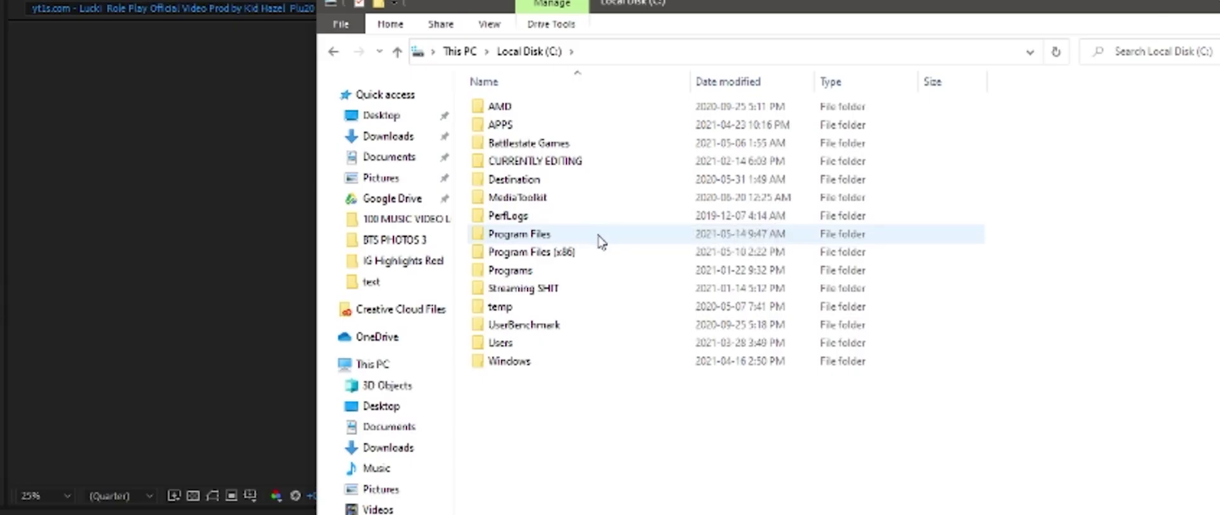
double_click(598, 237)
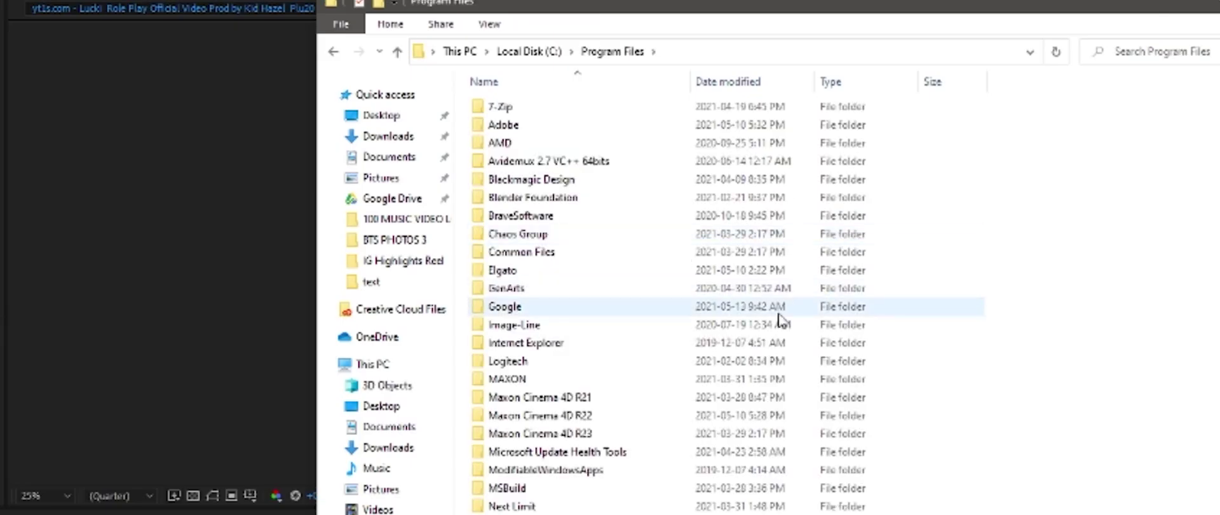
double_click(557, 127)
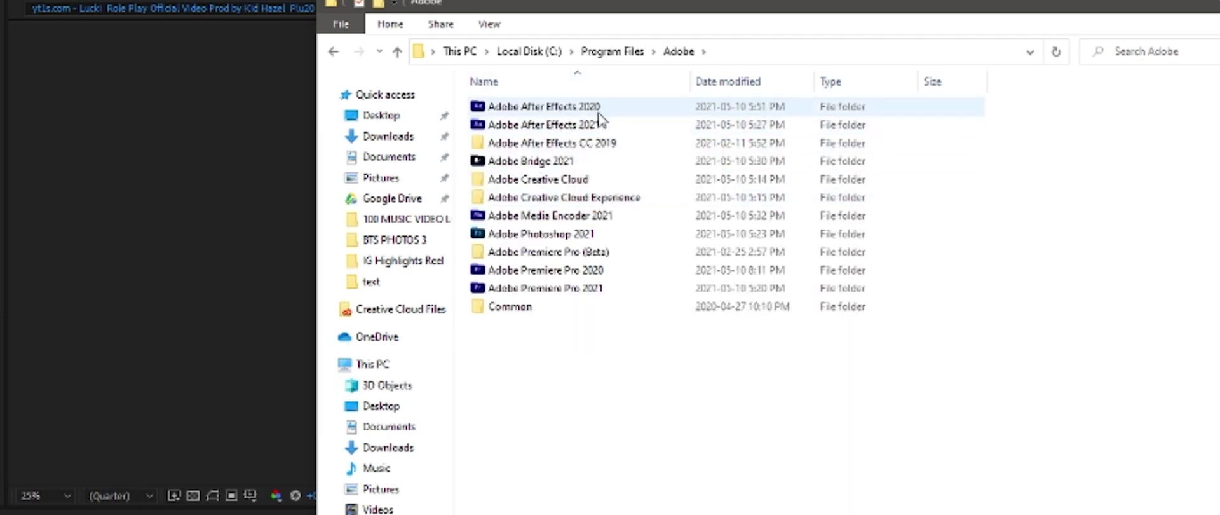
double_click(582, 127)
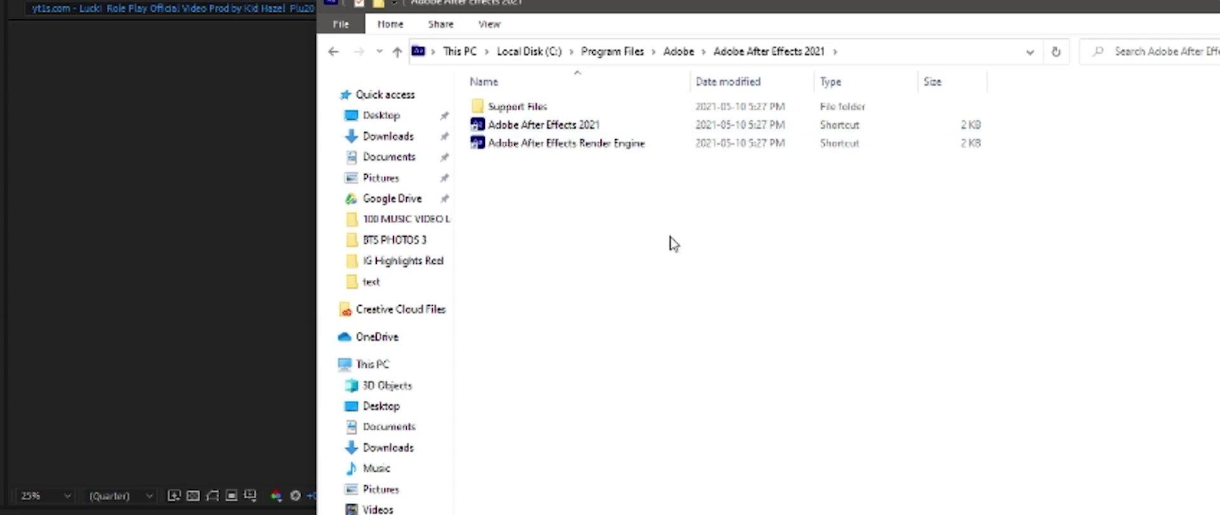
left_click(537, 109)
double_click(536, 109)
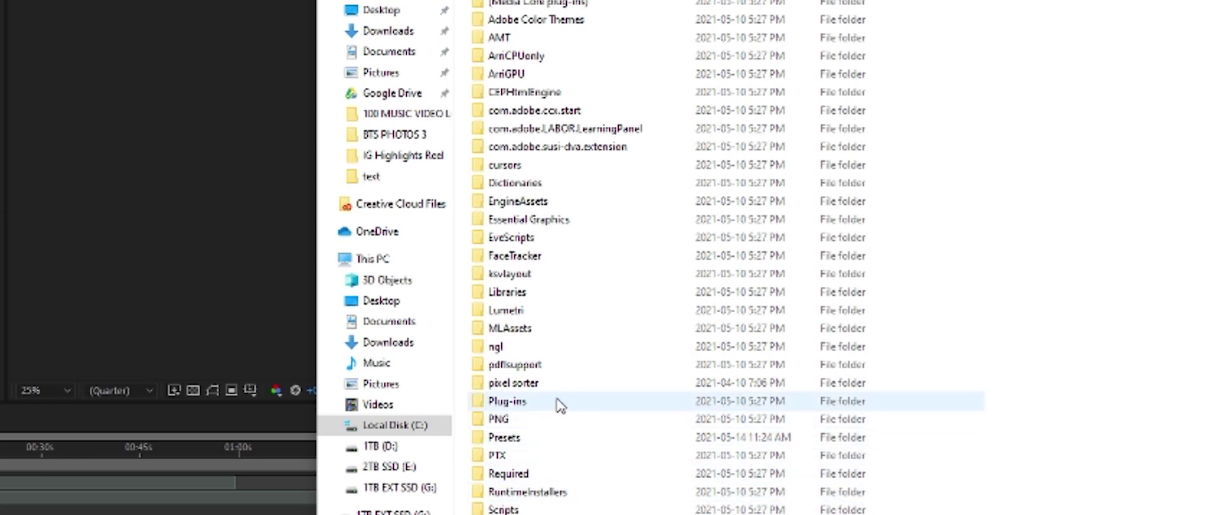
double_click(505, 437)
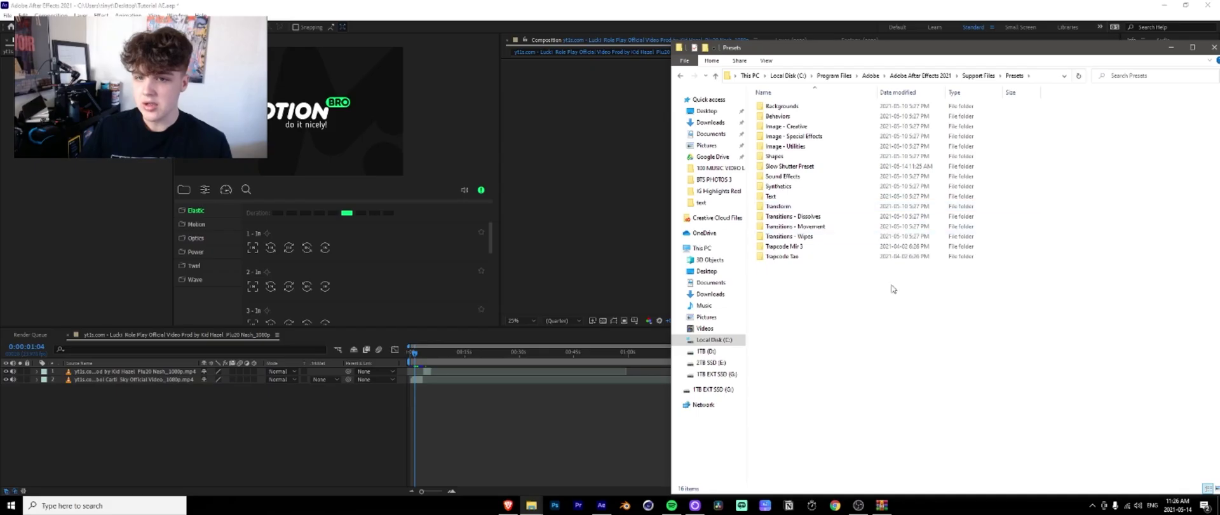
Step: Create a folder named Slow Shutter Presets in the After Effects Presets folder
right_click(823, 332)
mouse_move(852, 441)
left_click(959, 447)
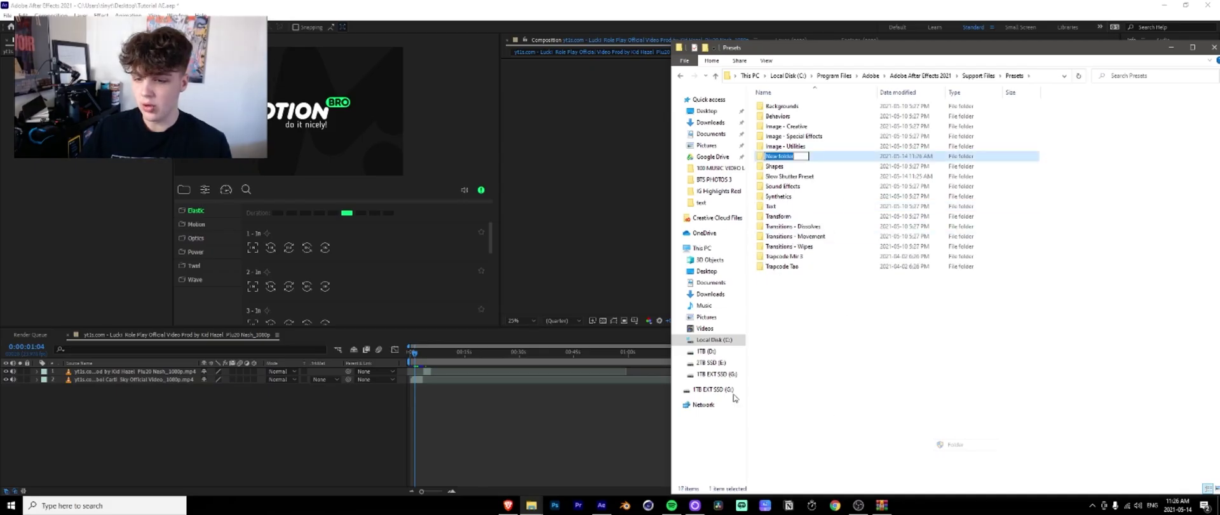
type("Slow Shutter P")
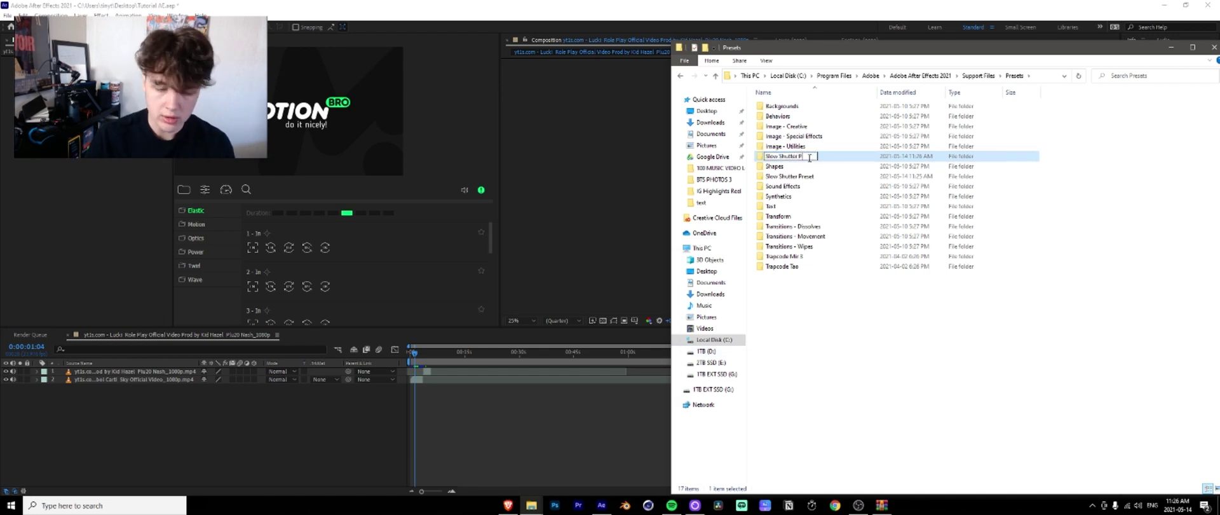
type("resets")
left_click(863, 306)
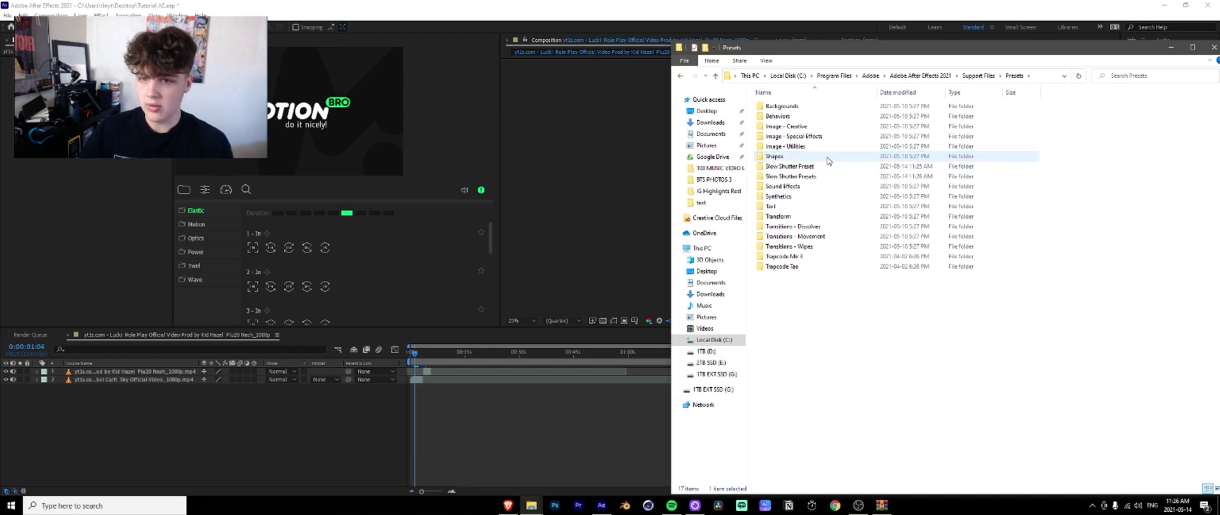
Step: Look inside the existing Slow Shutter Preset folder, and delete the duplicate Slow Shutter Presets folder with administrator permission
double_click(827, 169)
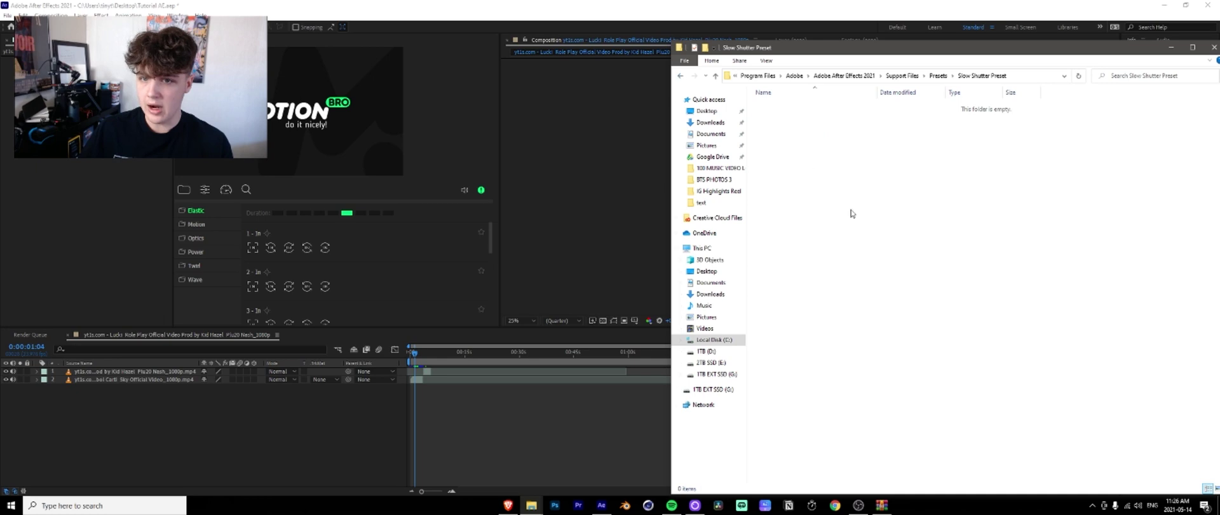
left_click(682, 76)
left_click(794, 176)
key("Delete")
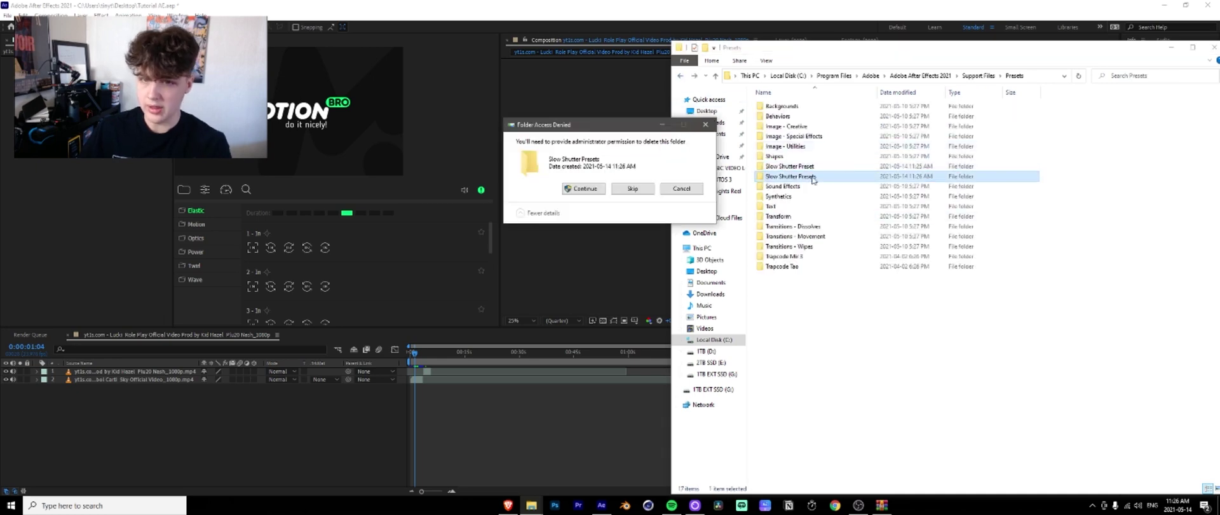
left_click(583, 188)
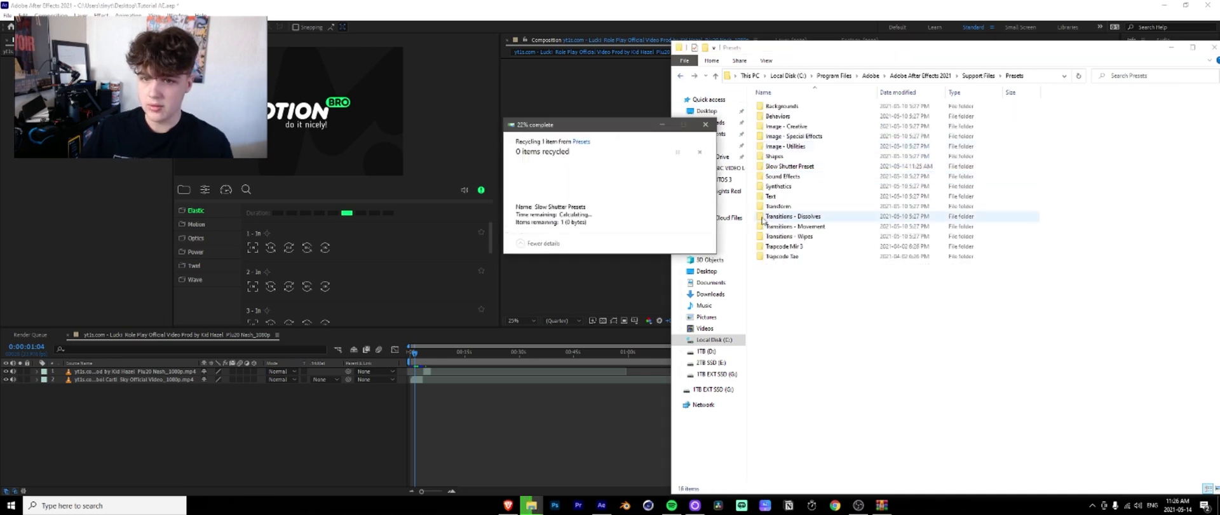
Step: Open the Slow Shutter Preset folder and clear the other windows so the desktop shows beside it
left_click(794, 167)
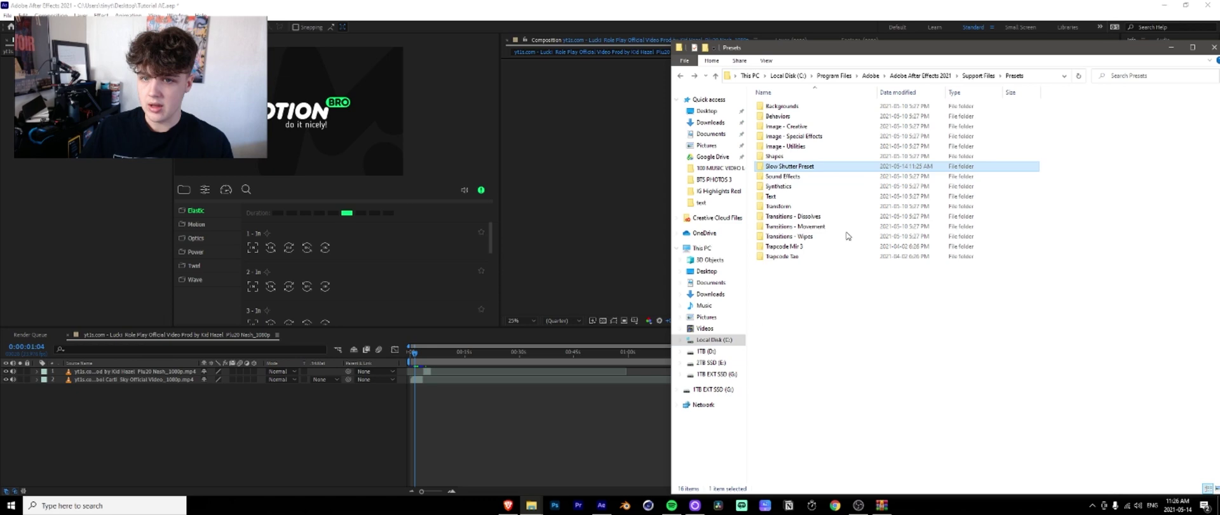
double_click(817, 167)
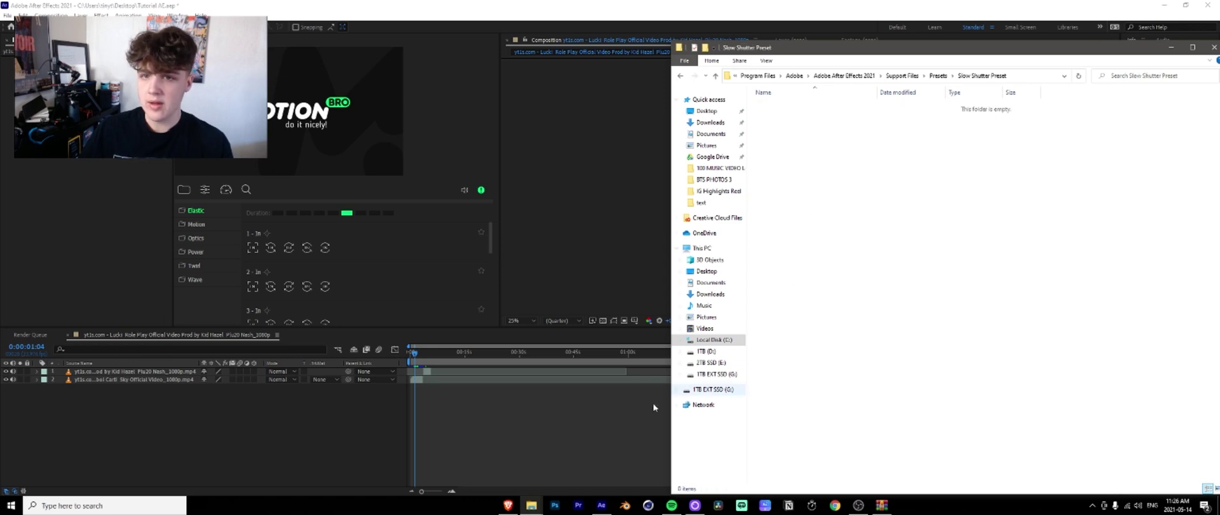
left_click(539, 509)
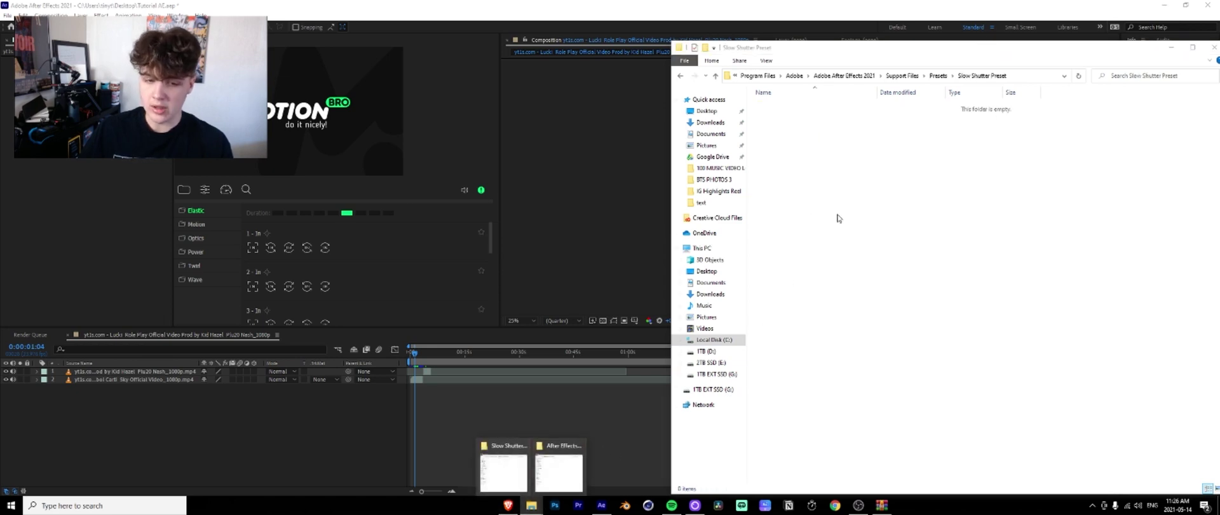
left_click(1165, 5)
left_click(558, 106)
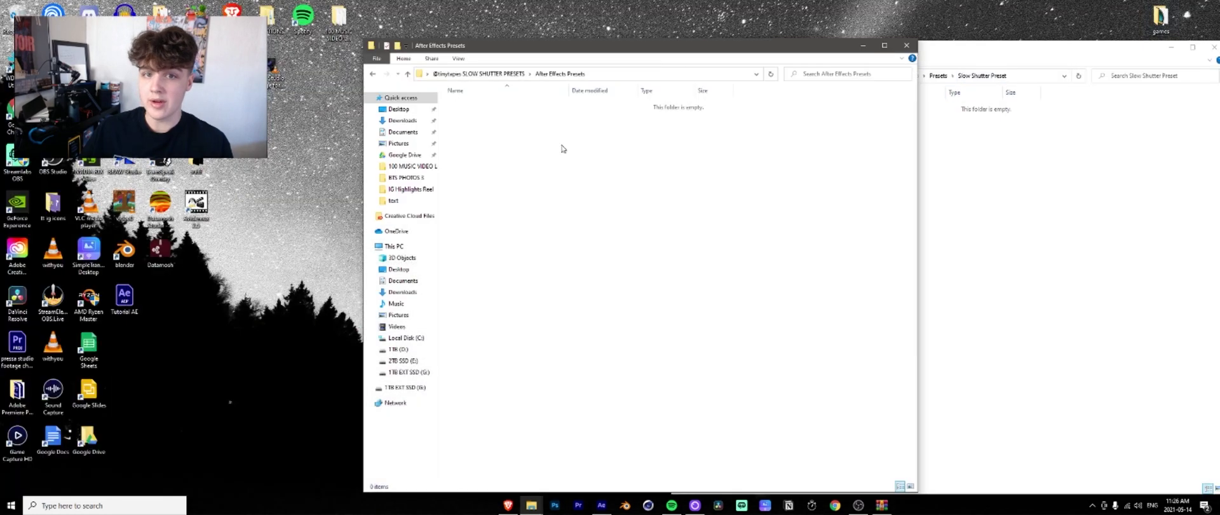
left_click(986, 44)
left_click_drag(962, 54, 978, 32)
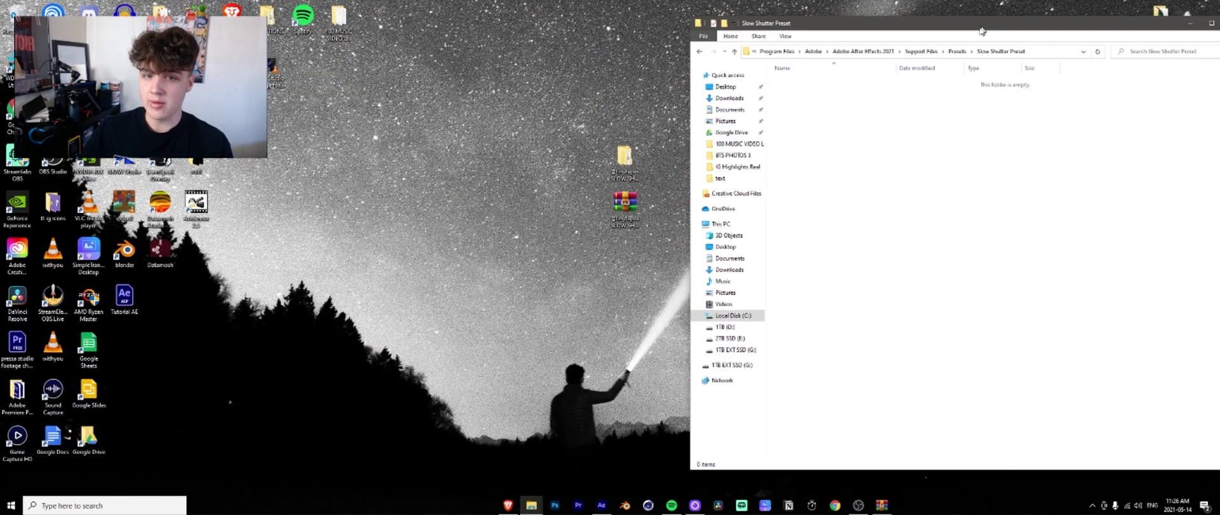
Step: Extract the three After Effects presets from the SLOW SHUTTER PRESETS archive to the desktop
double_click(624, 181)
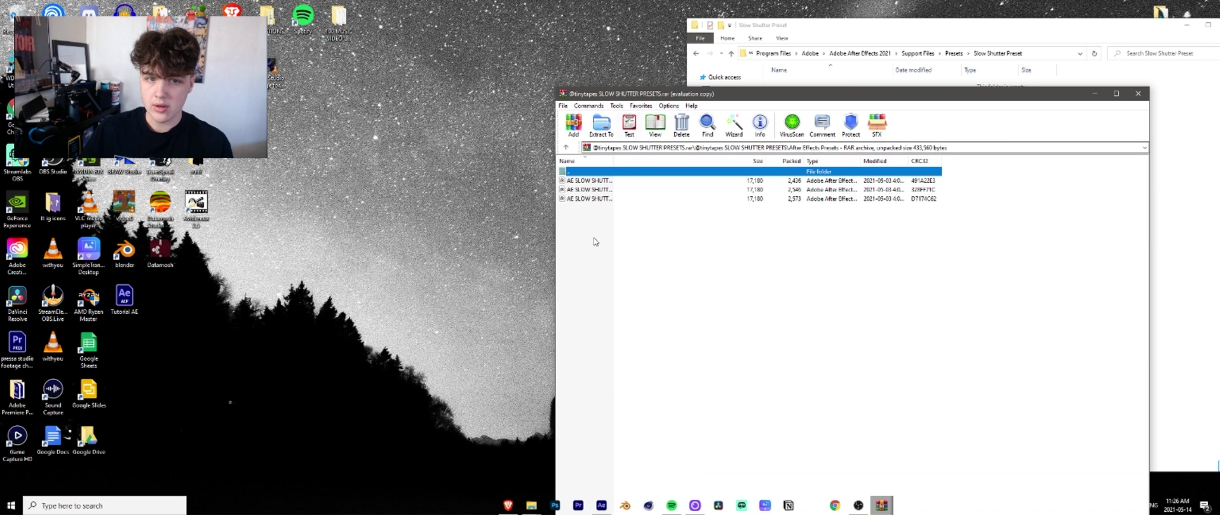
left_click_drag(597, 242, 455, 156)
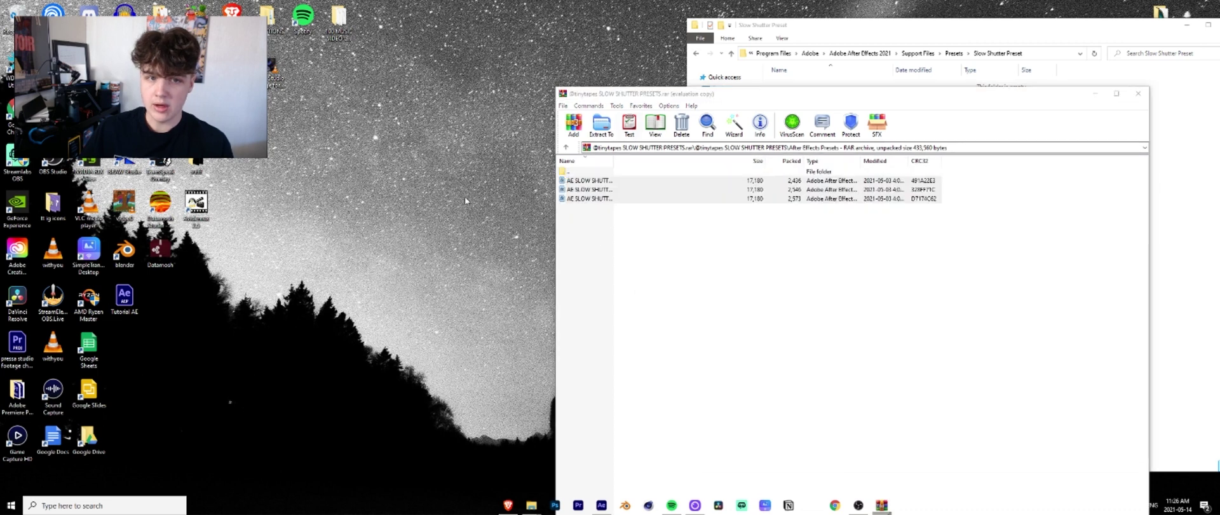
left_click(1094, 95)
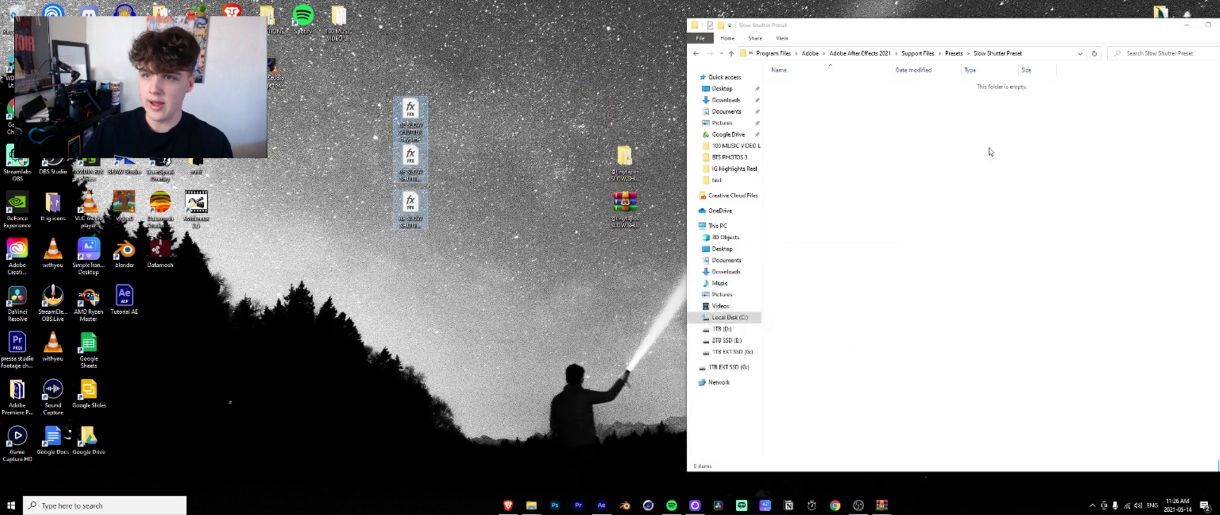
Step: Move the three extracted presets into the Slow Shutter Preset folder with administrator permission, and check the folder's contents
left_click(954, 53)
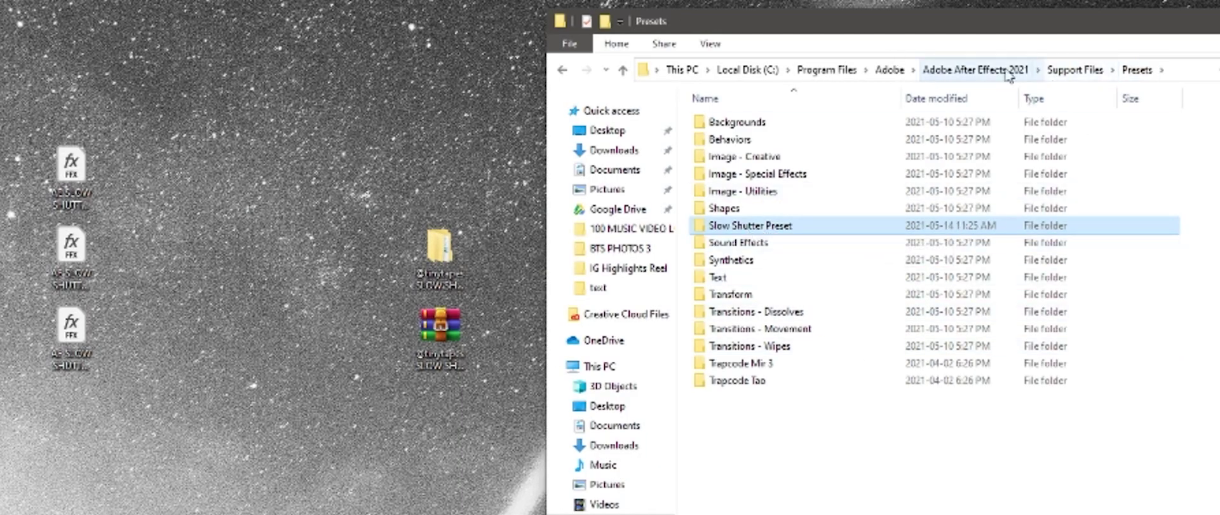
left_click_drag(70, 418, 885, 235)
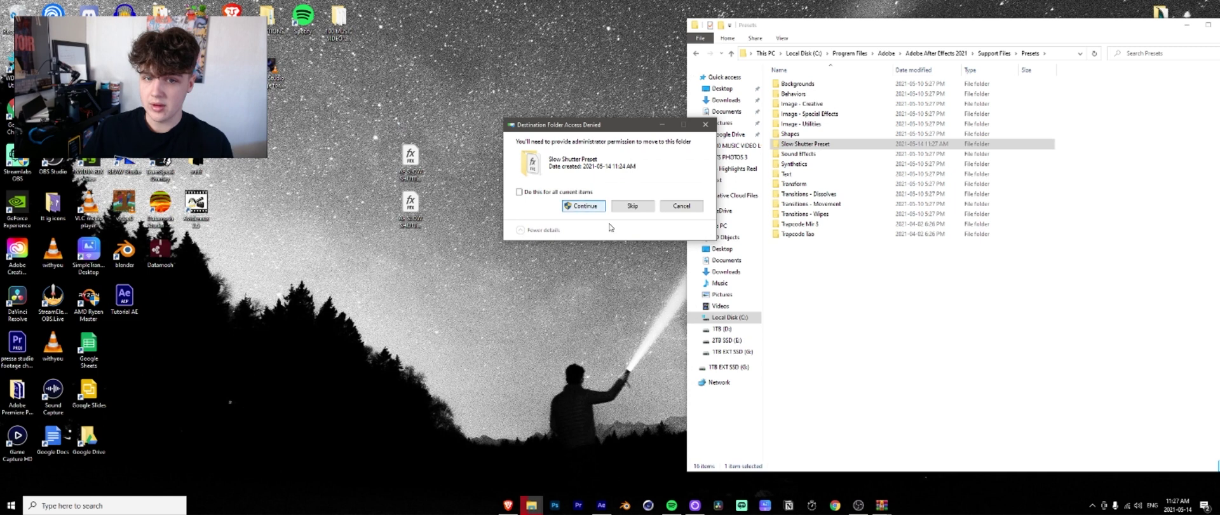
left_click(583, 206)
left_click(583, 205)
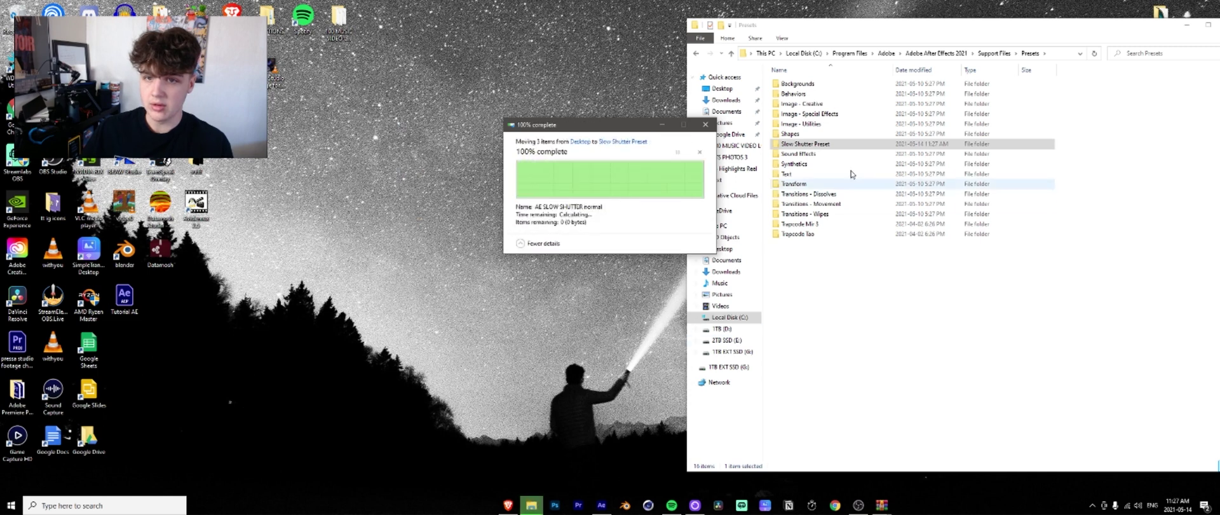
double_click(843, 144)
left_click_drag(874, 169, 872, 90)
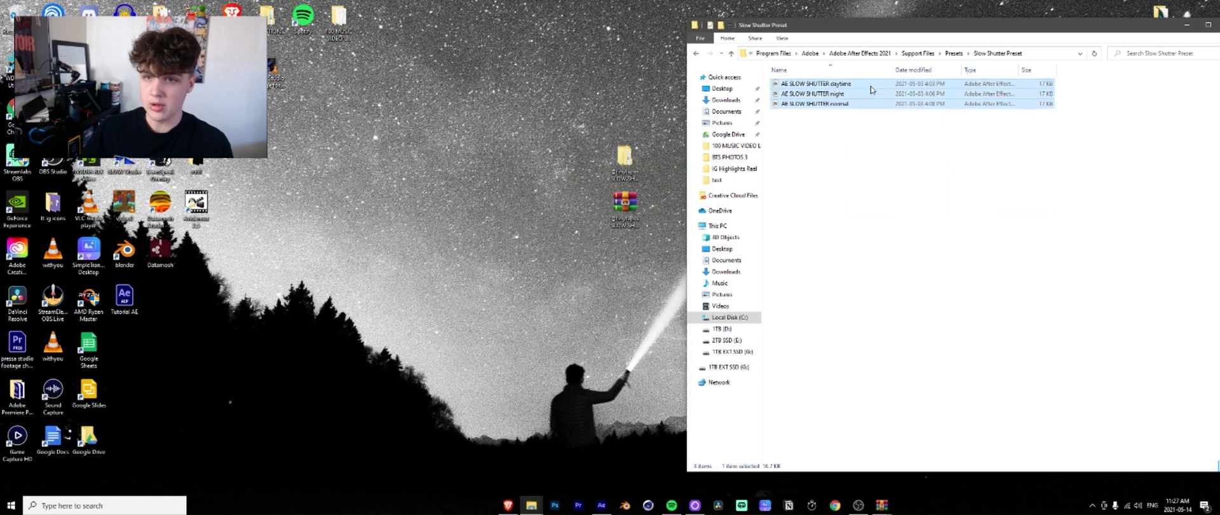
left_click(1186, 24)
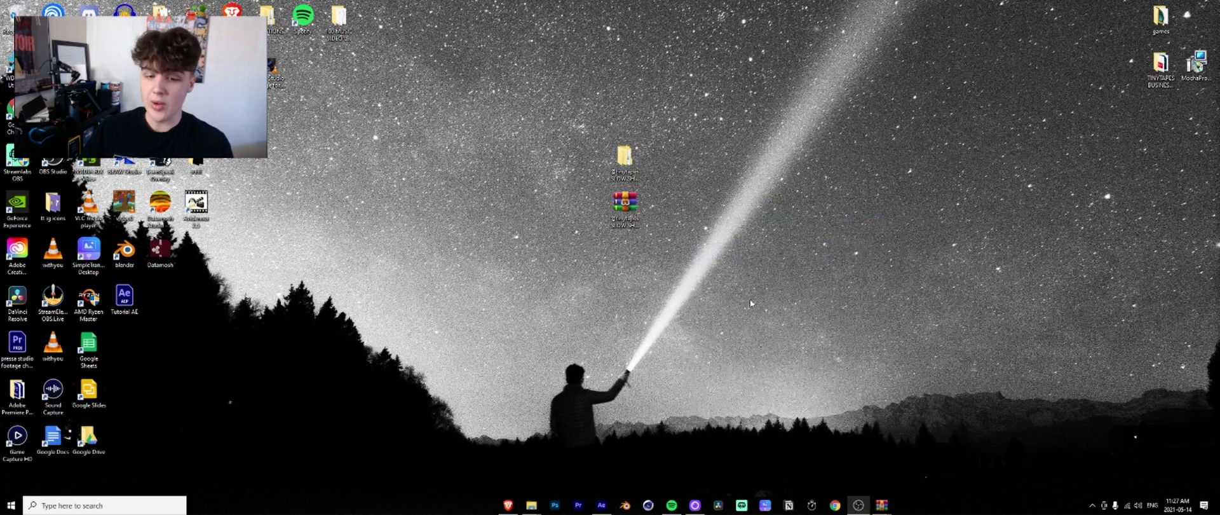
Step: Switch to After Effects, search the effects and presets for "slow", and widen the results list to read the full preset names
left_click(602, 505)
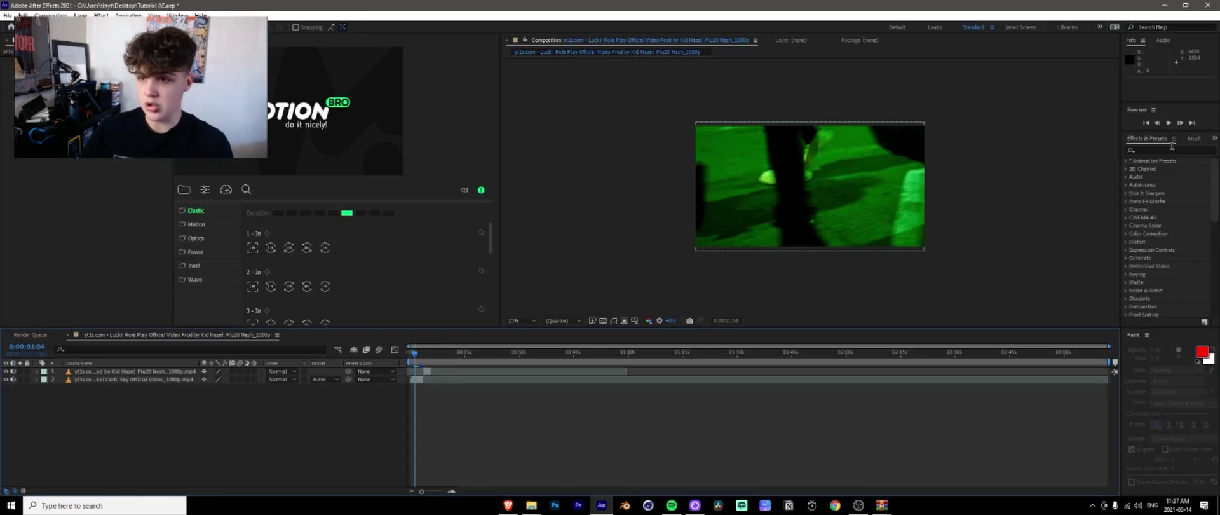
left_click(1173, 149)
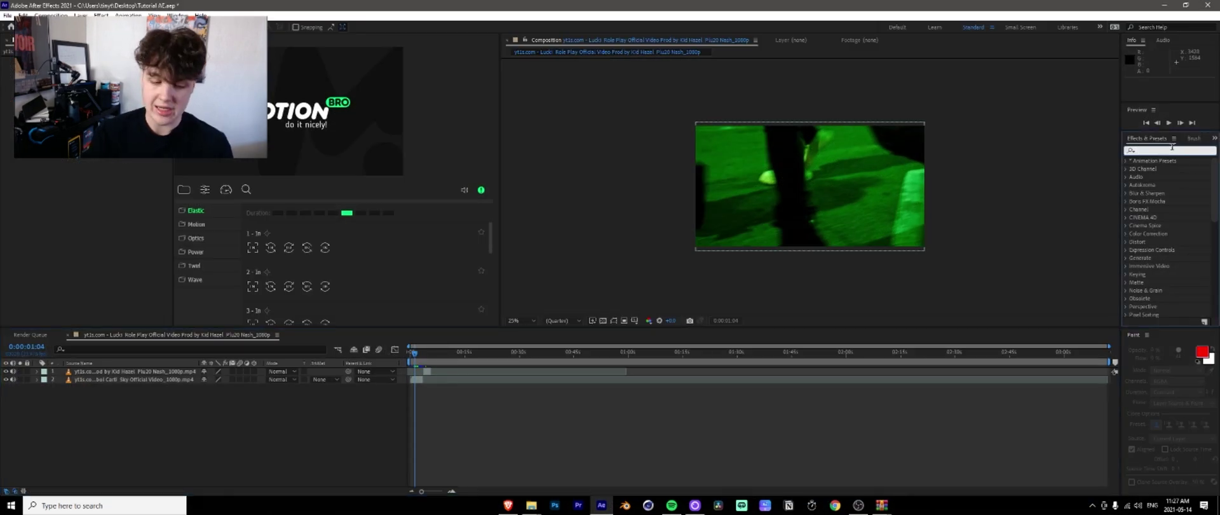
type("slow")
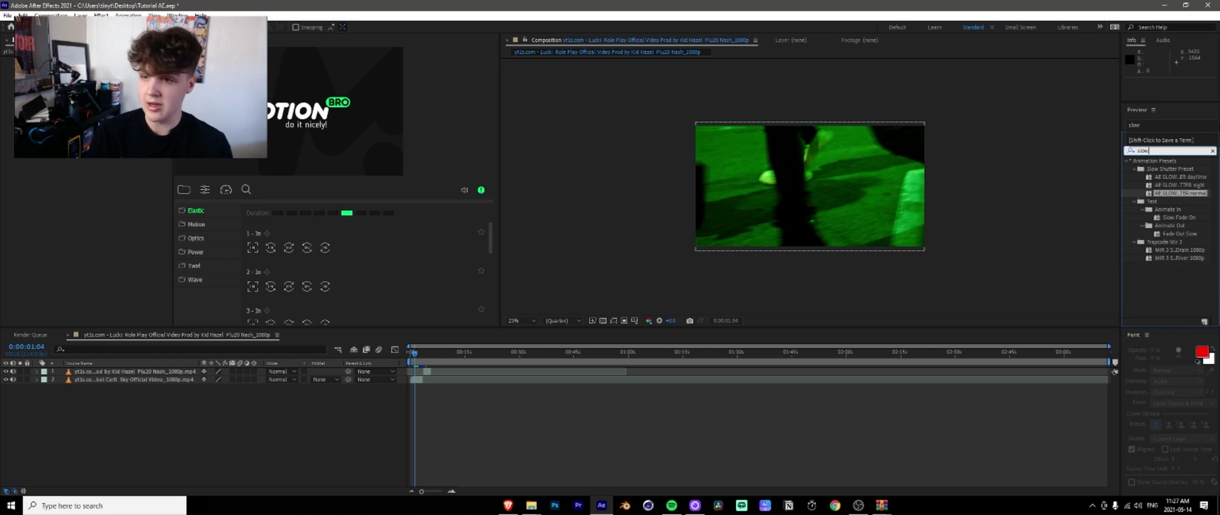
left_click(1193, 178)
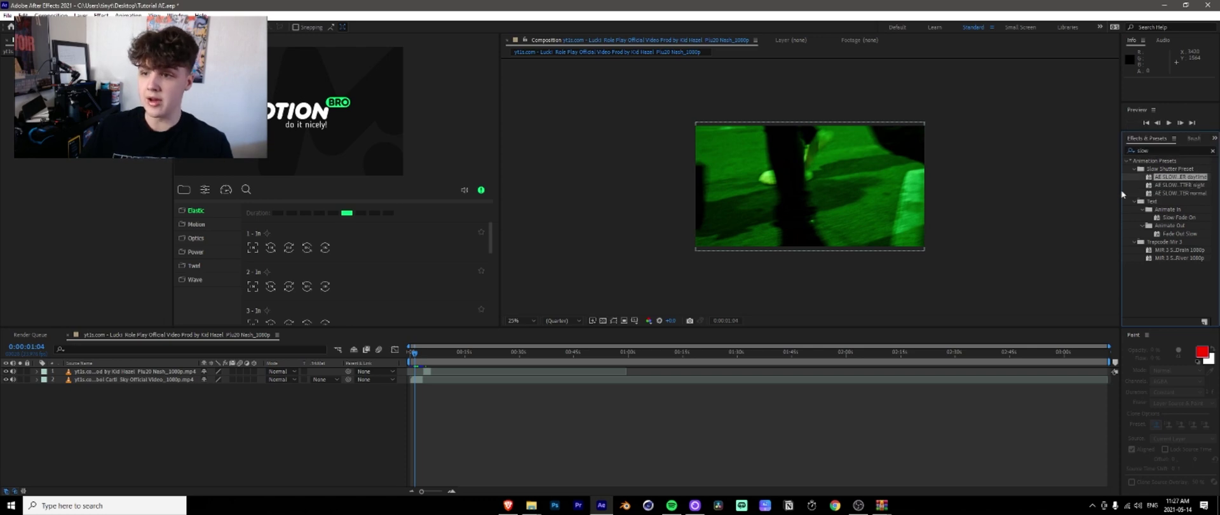
left_click_drag(1117, 190, 1002, 191)
left_click(1101, 184)
left_click(1101, 194)
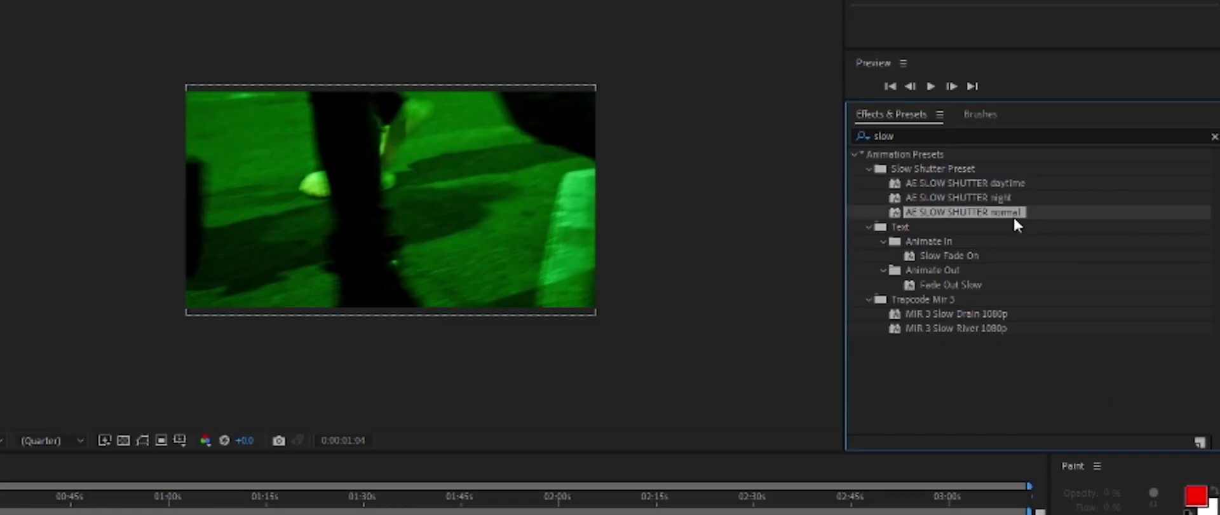
Step: Apply the AE SLOW SHUTTER normal preset to the green-lit clip's layer and preview it
left_click_drag(1004, 212, 420, 381)
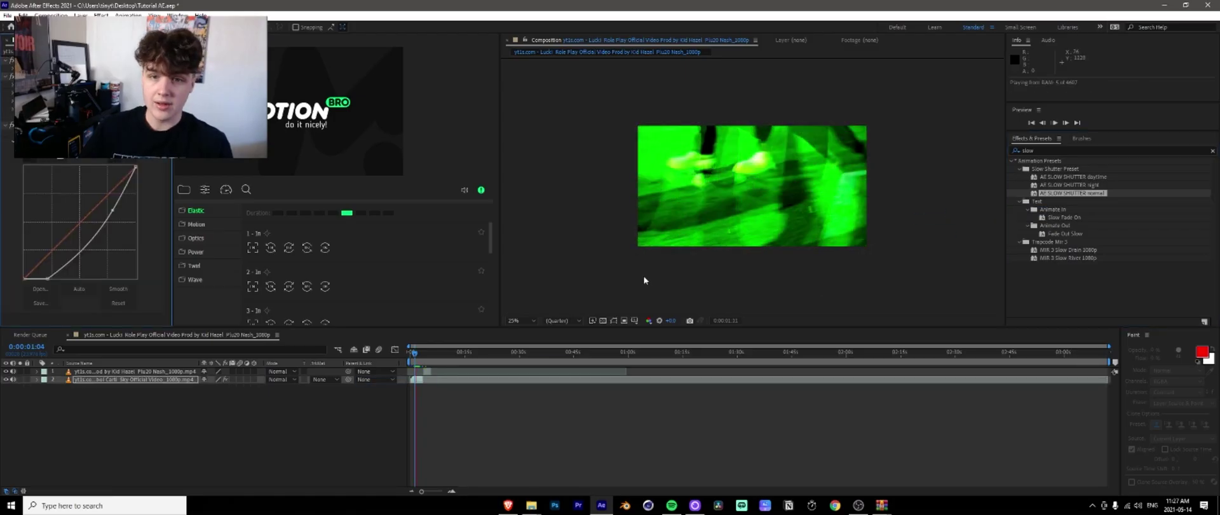
key("space")
Step: Apply the AE SLOW SHUTTER normal preset to the other clip's layer at about 4 seconds and preview it
left_click(428, 354)
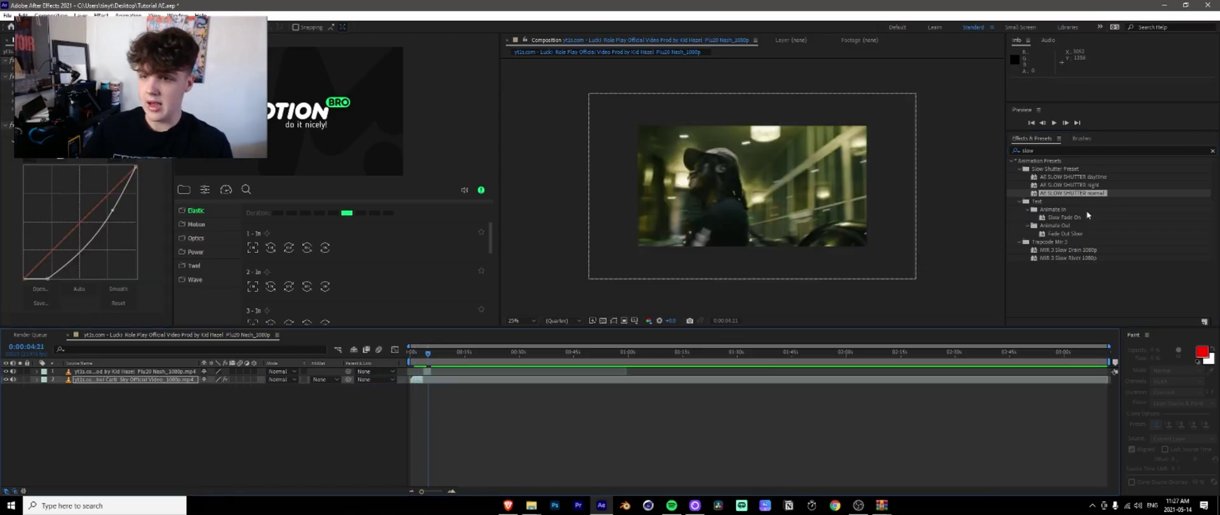
left_click_drag(1085, 194, 424, 371)
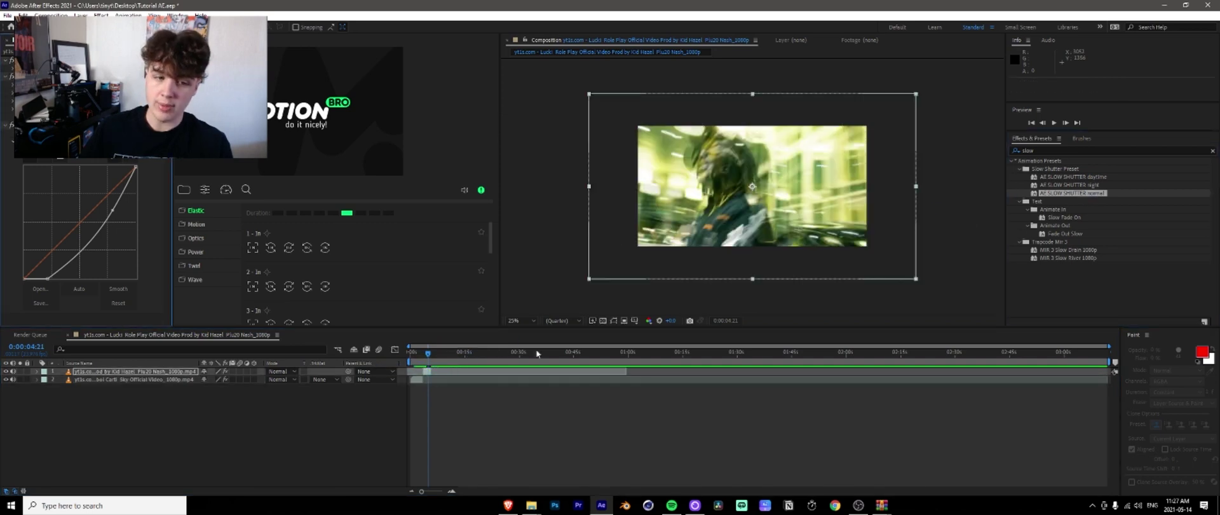
key("space")
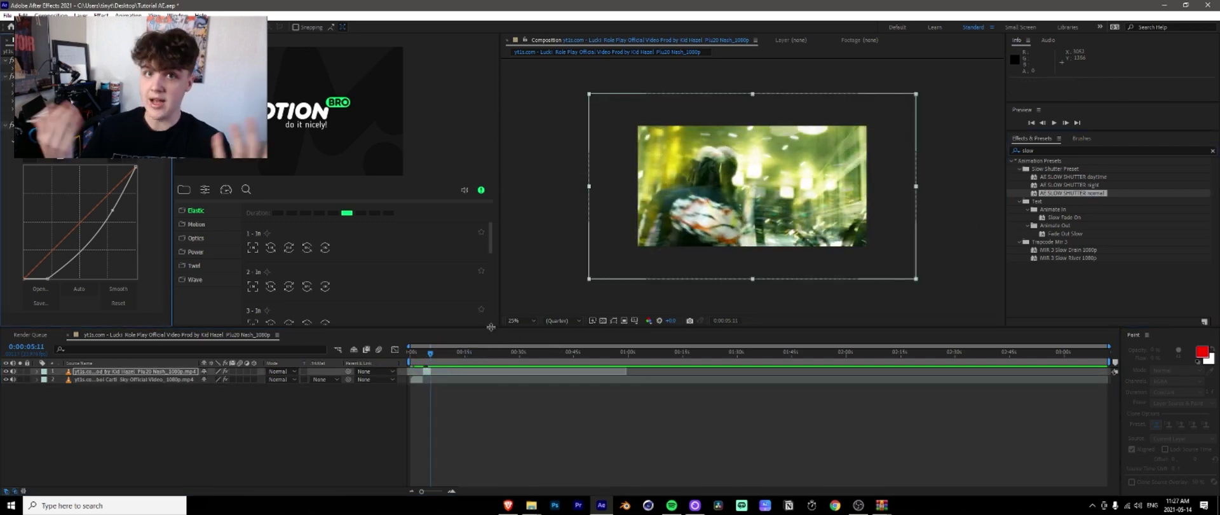